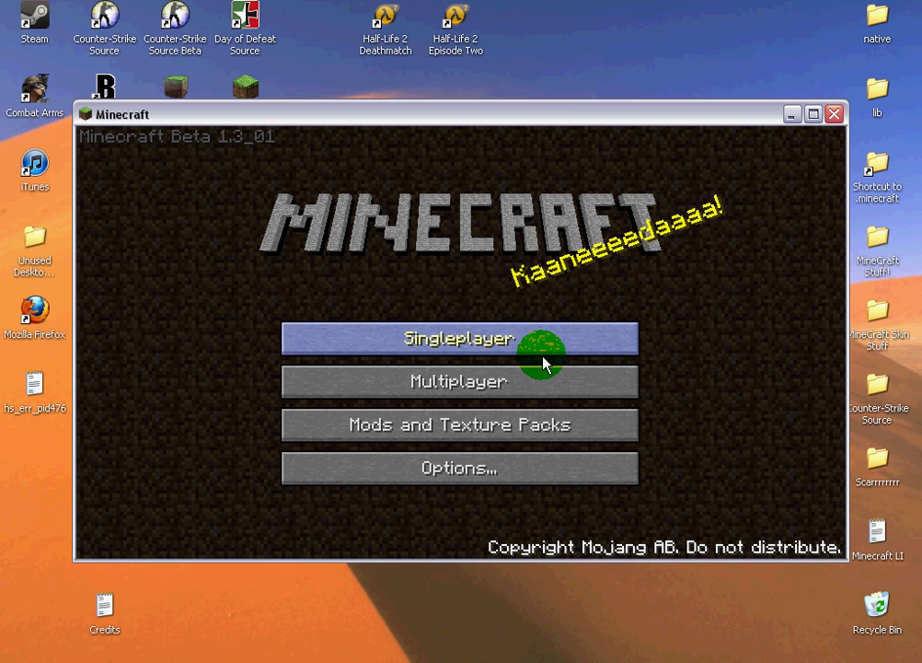
Set up a new singleplayer world, rename it 'OMG LOL', and create it.
left_click(469, 339)
left_click(586, 498)
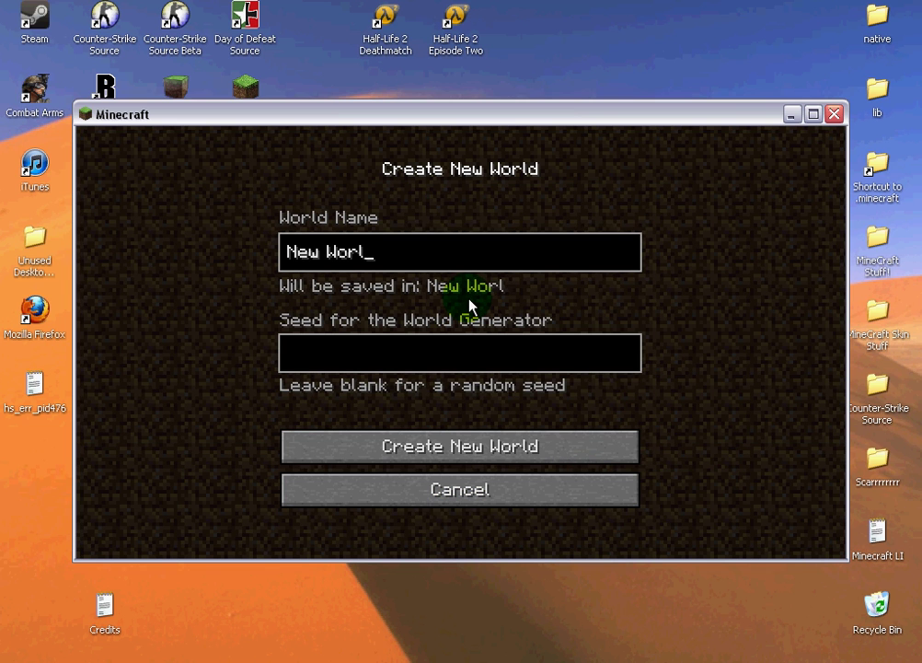
key("BackSpace")
key("BackSpace")
key("BackSpace")
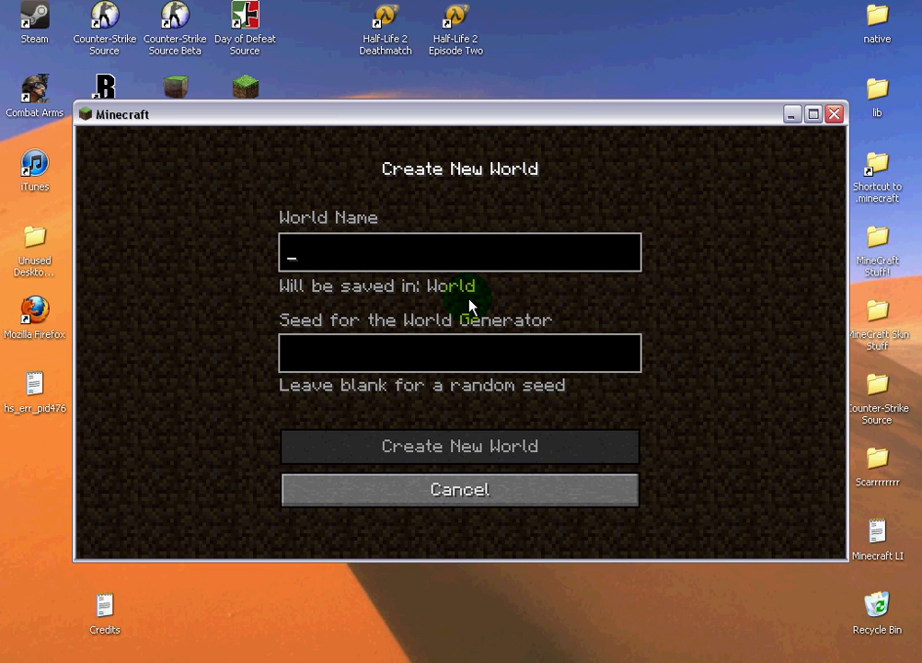
type("OMG LOL")
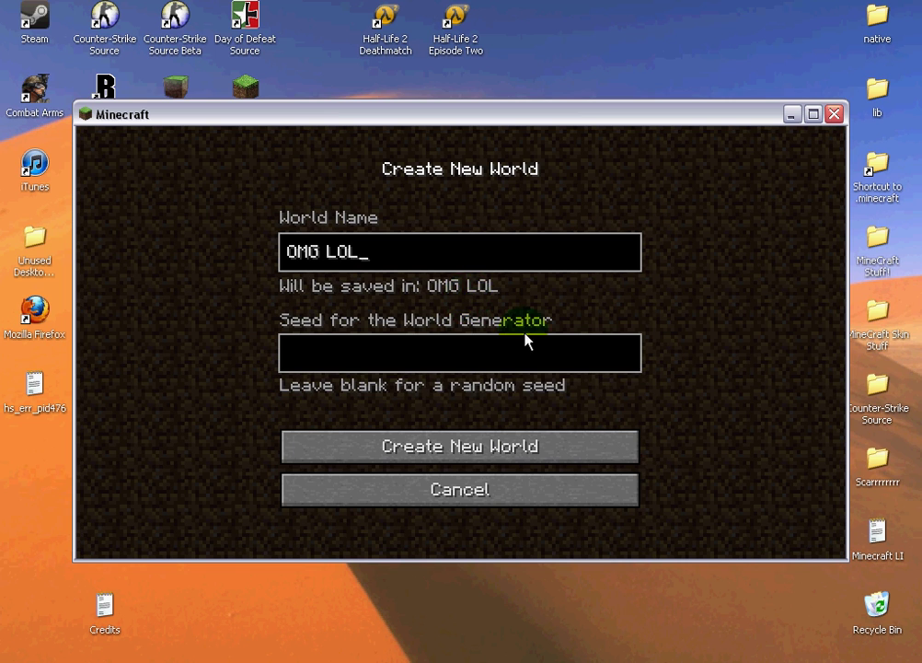
left_click(527, 455)
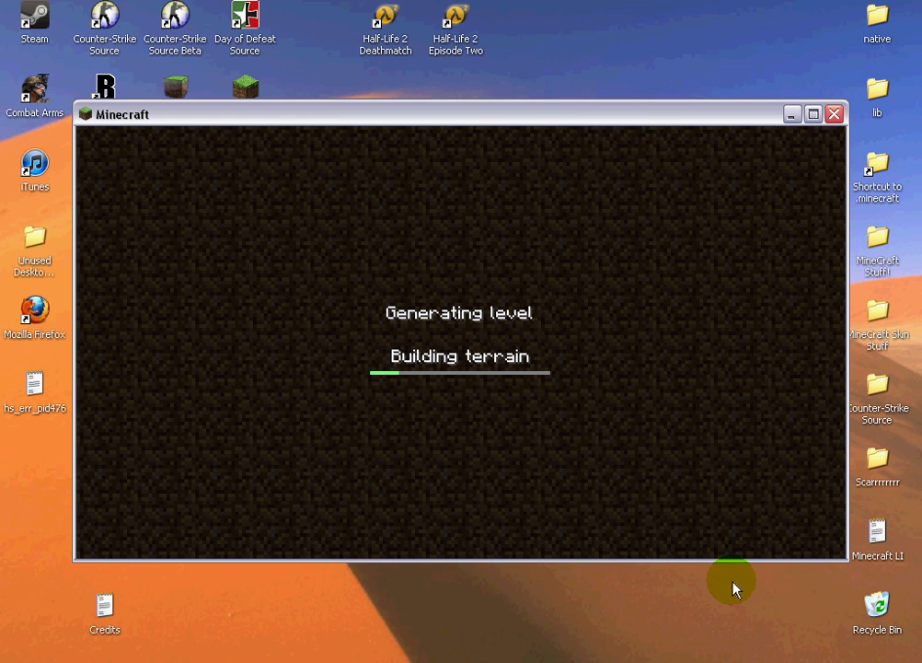
Keep the Minecraft window focused while the OMG LOL world finishes generating.
left_click(540, 587)
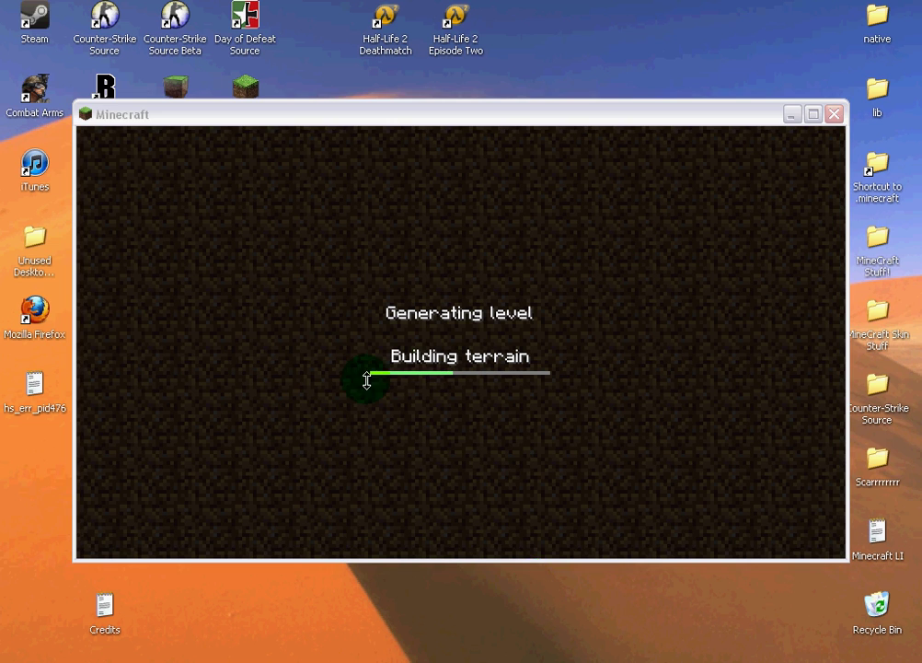
left_click(522, 463)
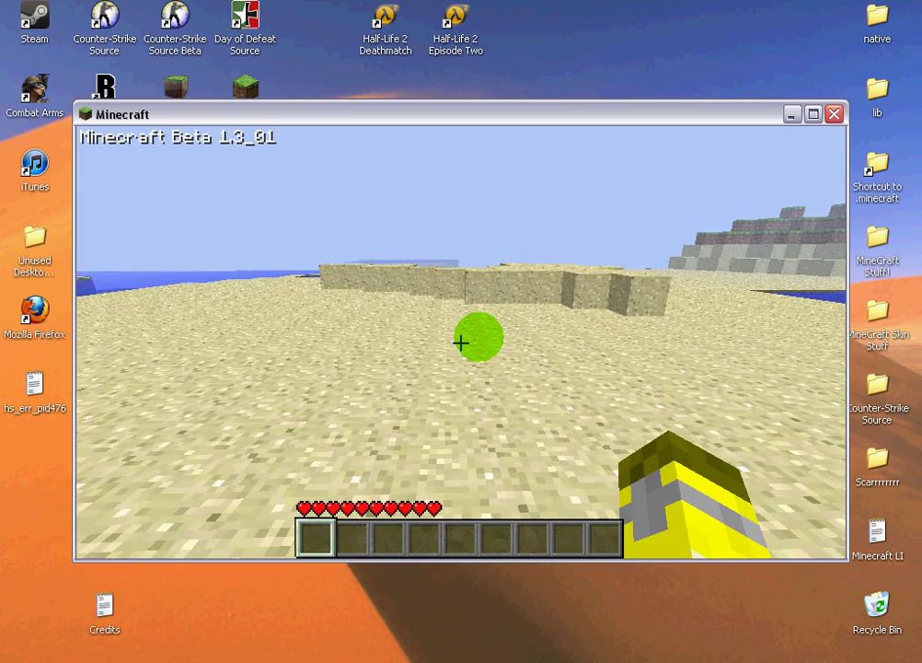
Dig up six sand blocks on the beach, then pause and close Minecraft.
key("w")
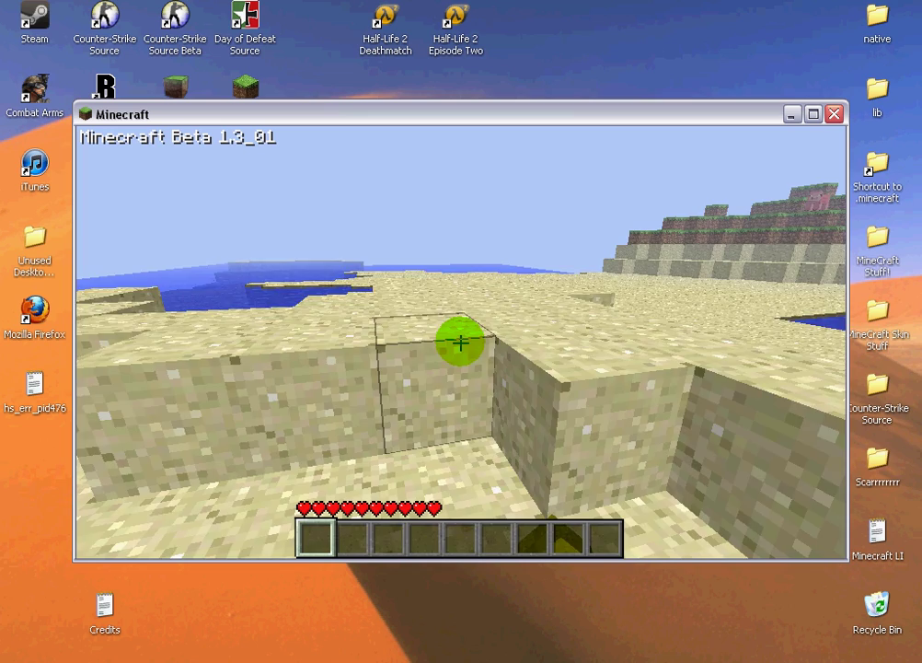
left_click_drag(460, 342, 460, 343)
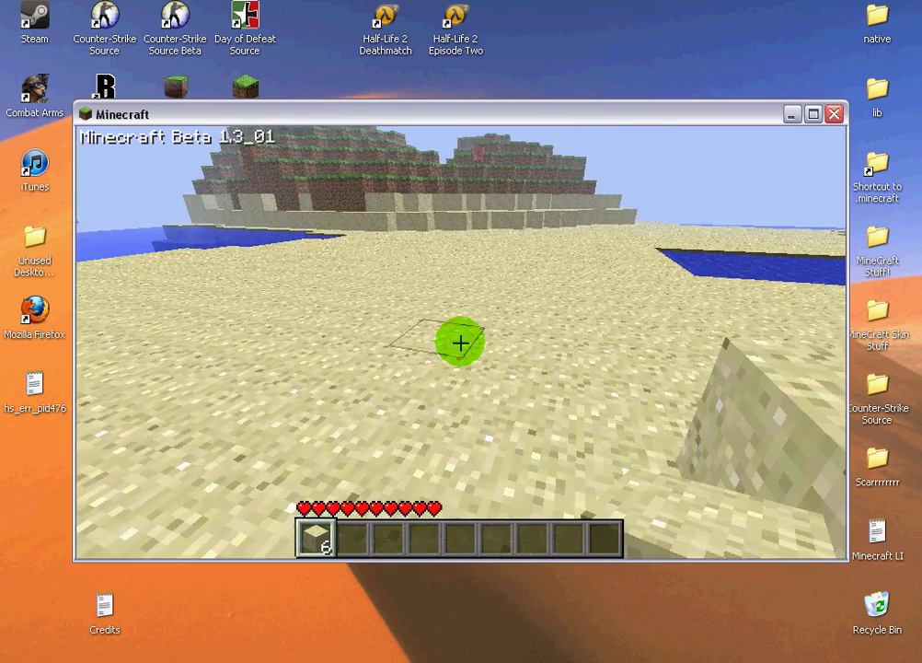
key("Escape")
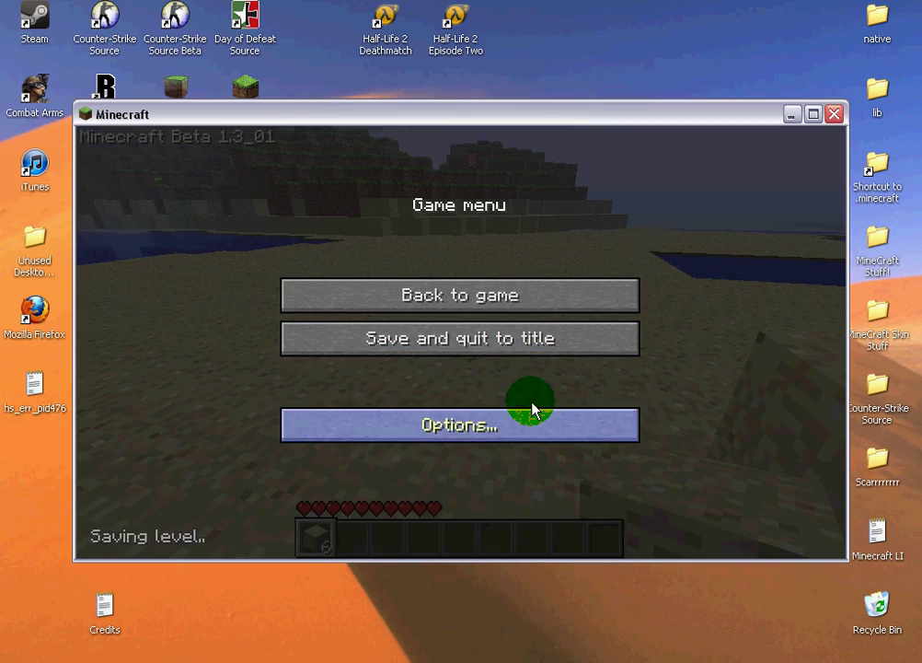
left_click(835, 114)
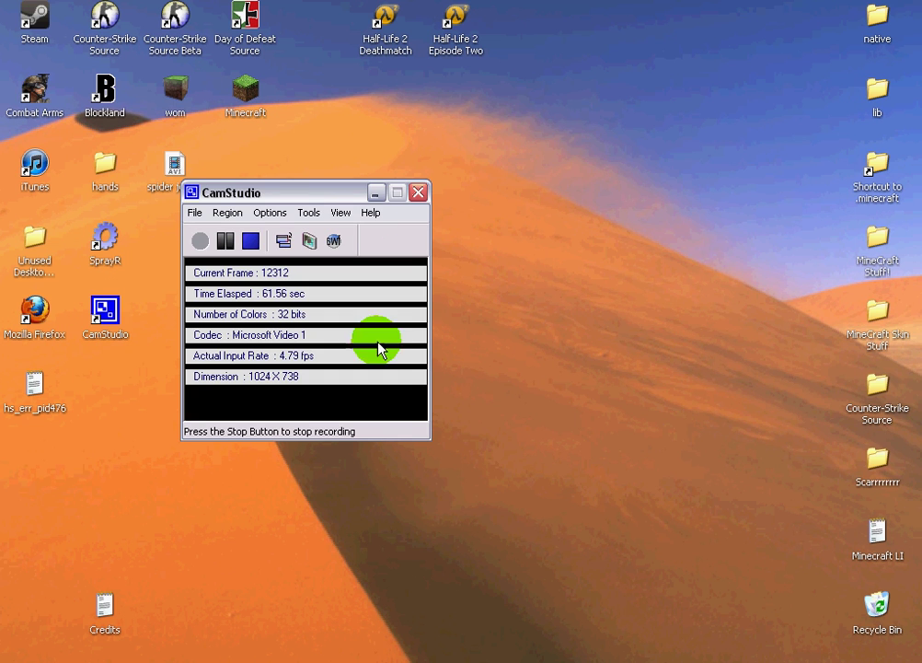
Launch Firefox and load the MC HACKS bookmark for the WebChest inventory editor.
left_click(375, 192)
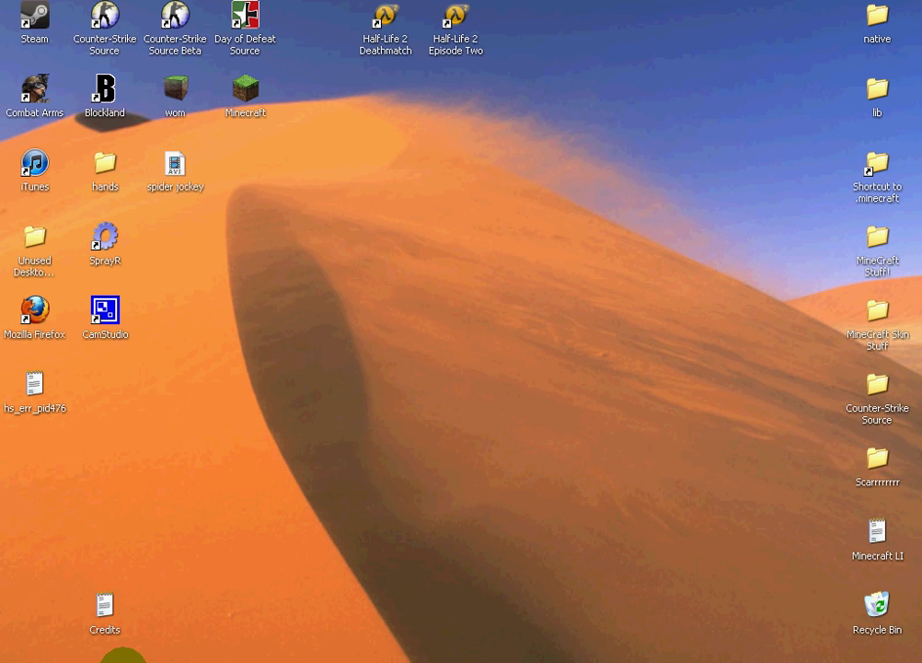
left_click(222, 85)
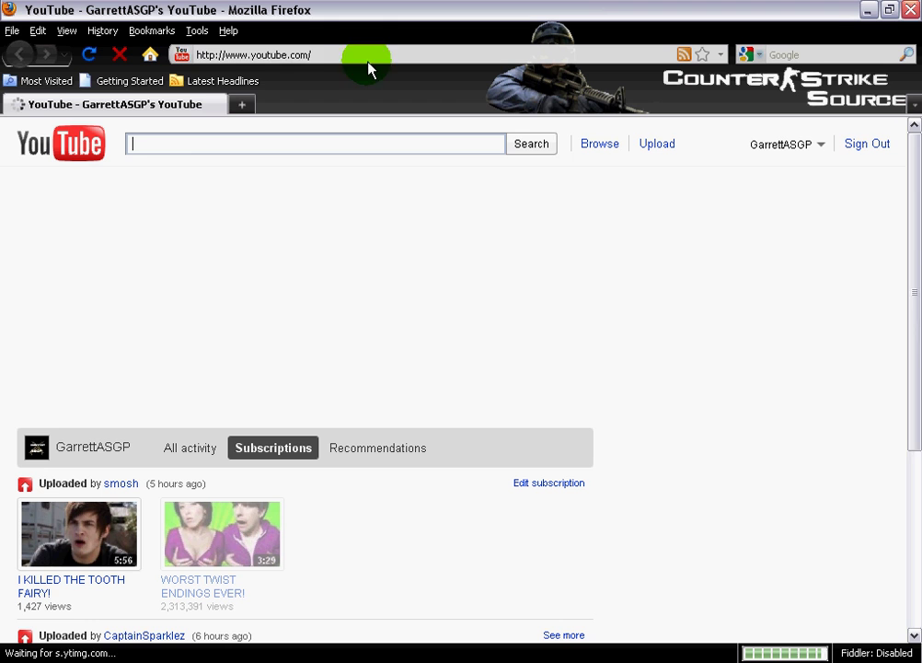
left_click(152, 31)
left_click(199, 289)
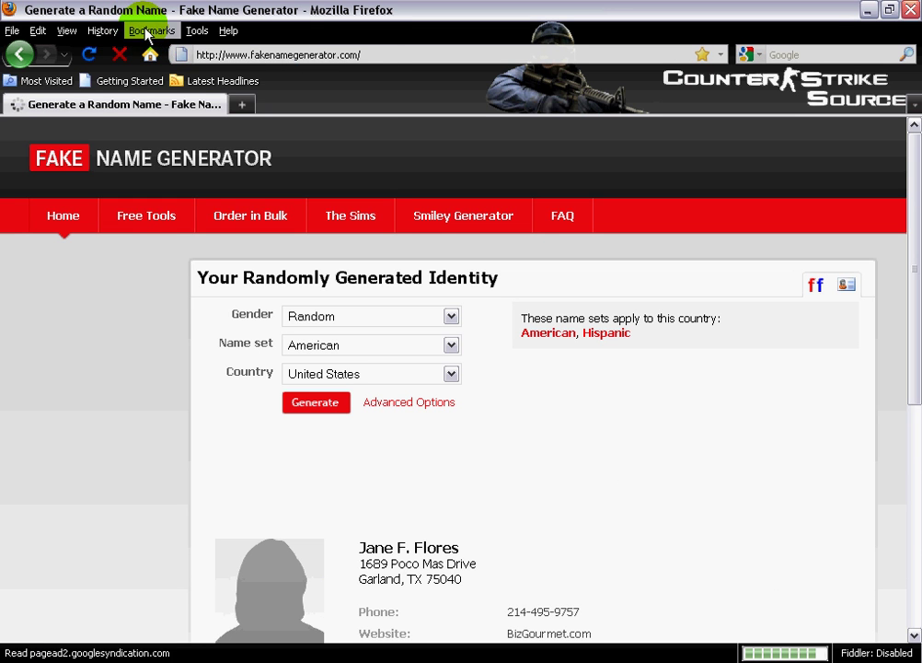
left_click(145, 32)
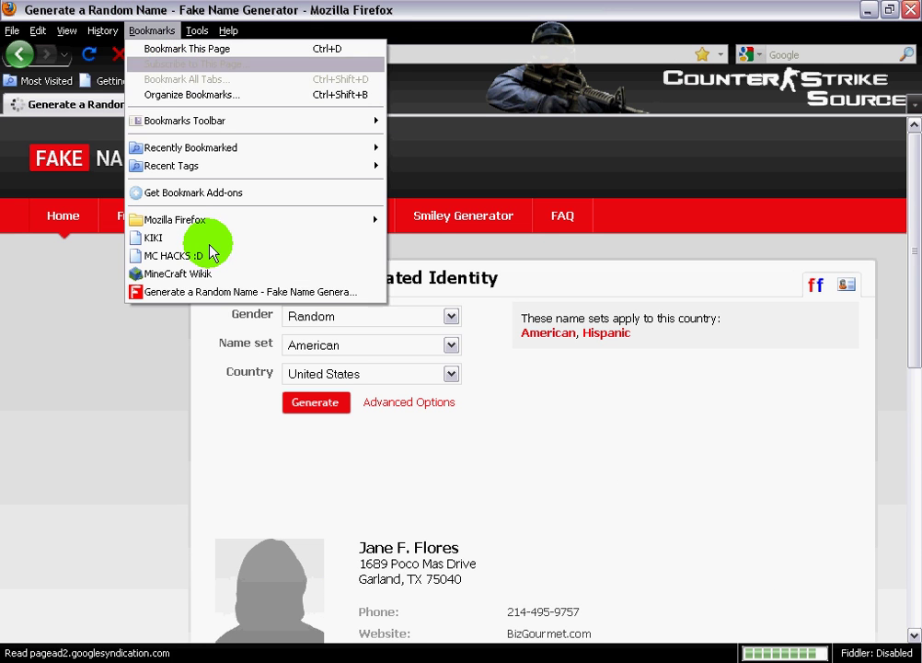
left_click(212, 253)
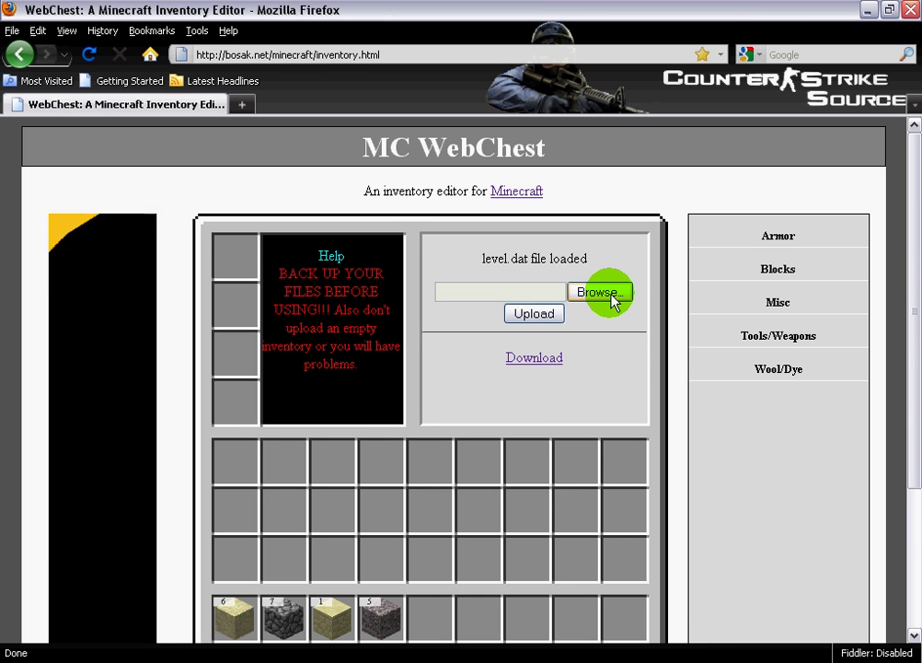
left_click(611, 296)
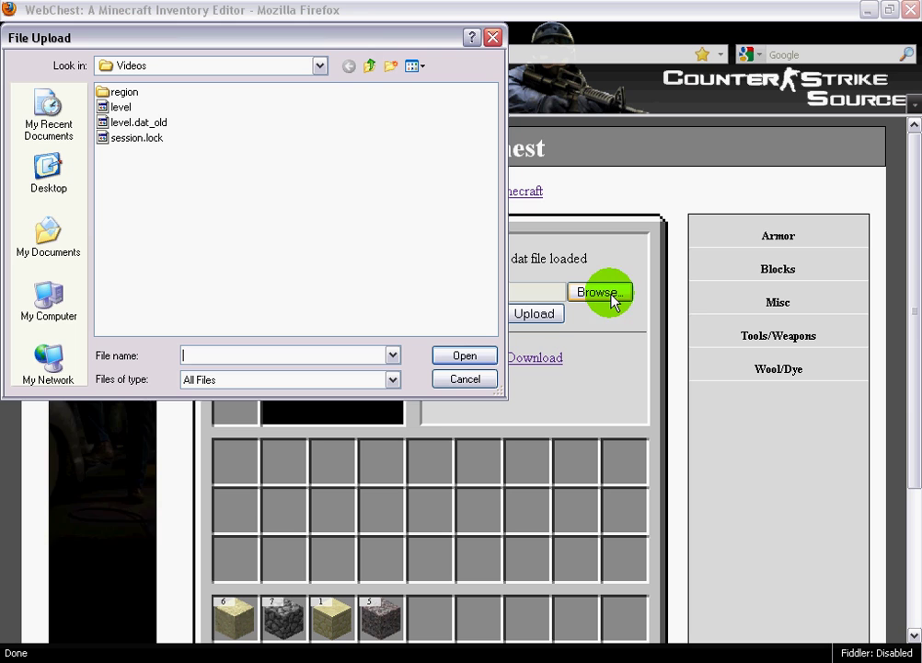
left_click(372, 67)
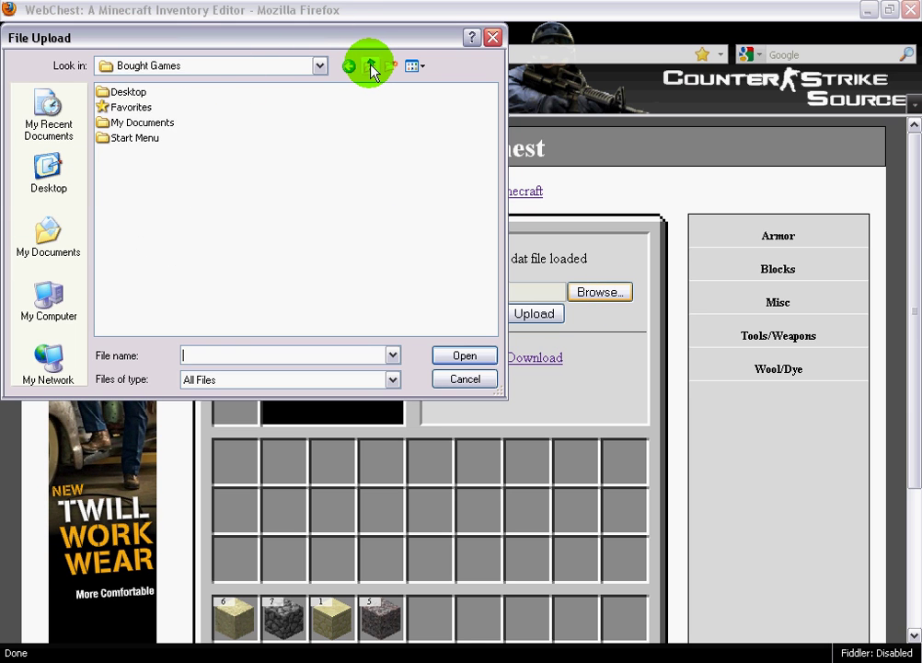
left_click(372, 66)
left_click(371, 67)
left_click(372, 67)
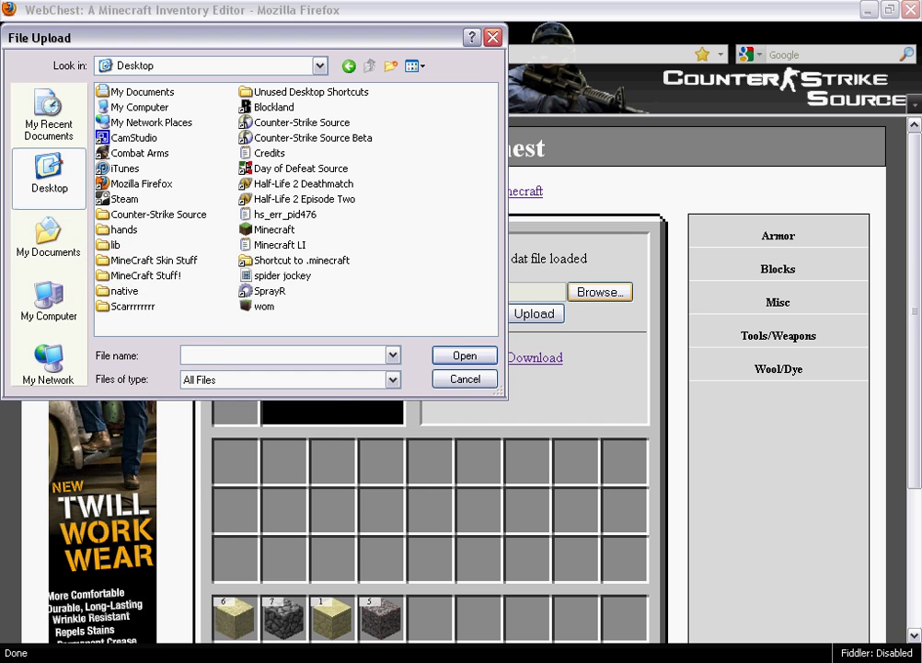
key("super")
left_click(273, 26)
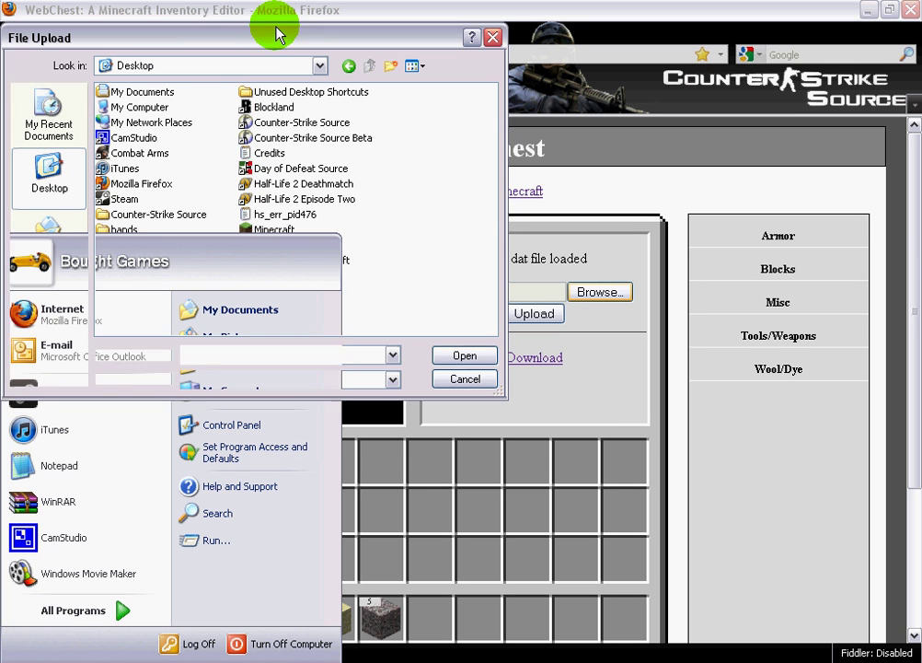
left_click(493, 38)
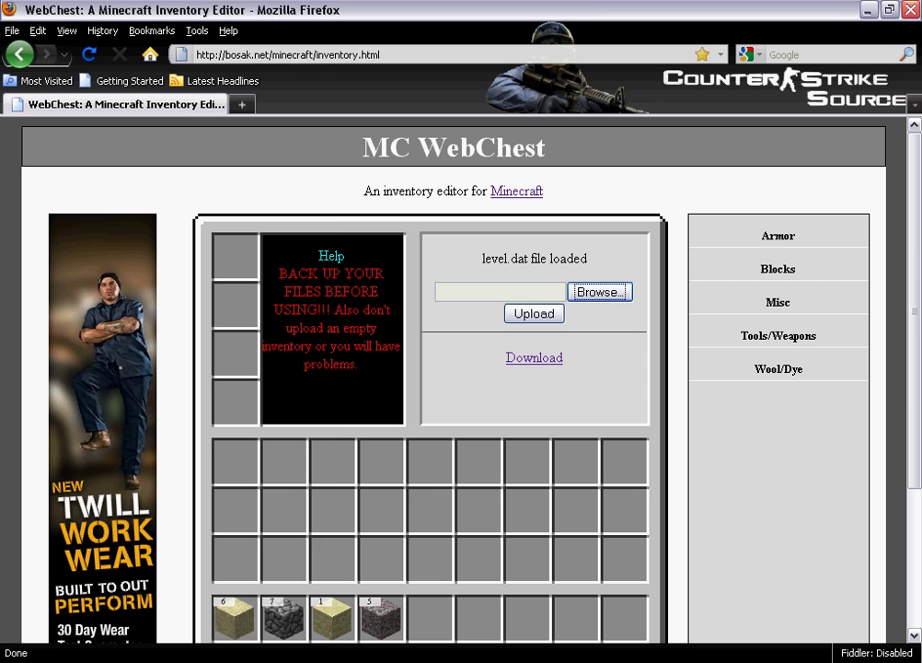
Open %appdata% from Run and create a shortcut to the .minecraft folder.
key("super")
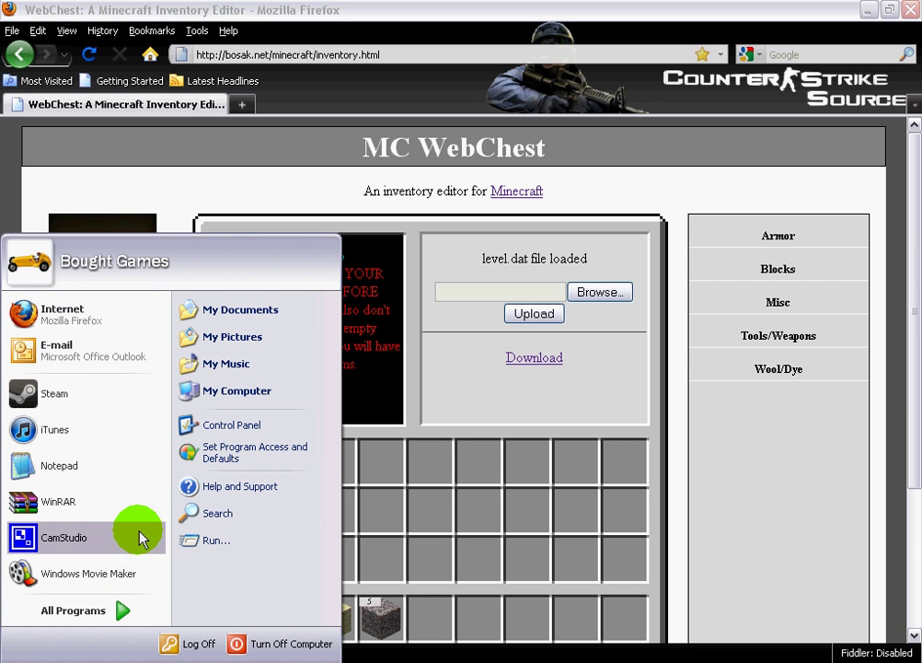
left_click(218, 540)
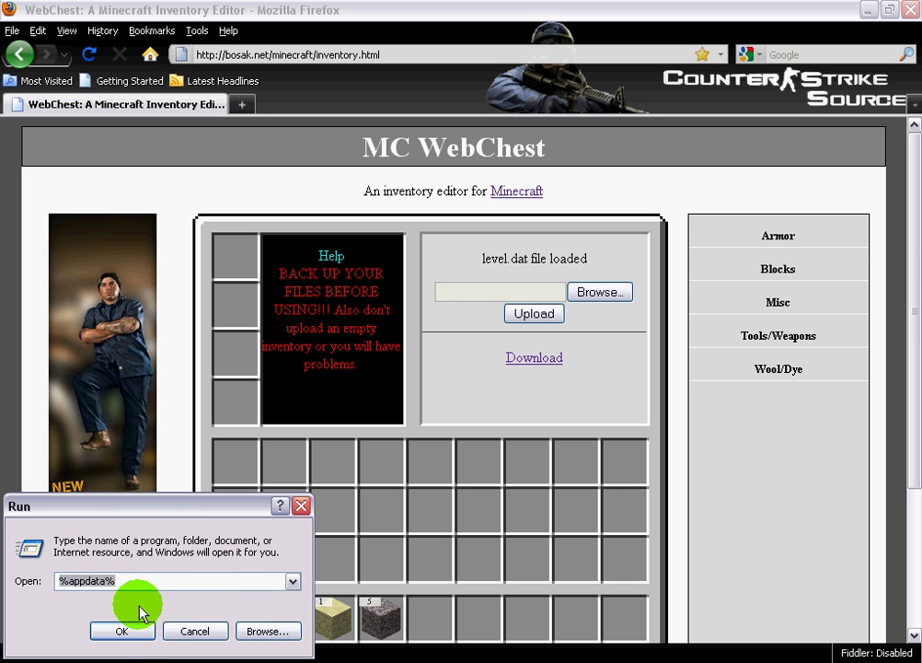
left_click(134, 635)
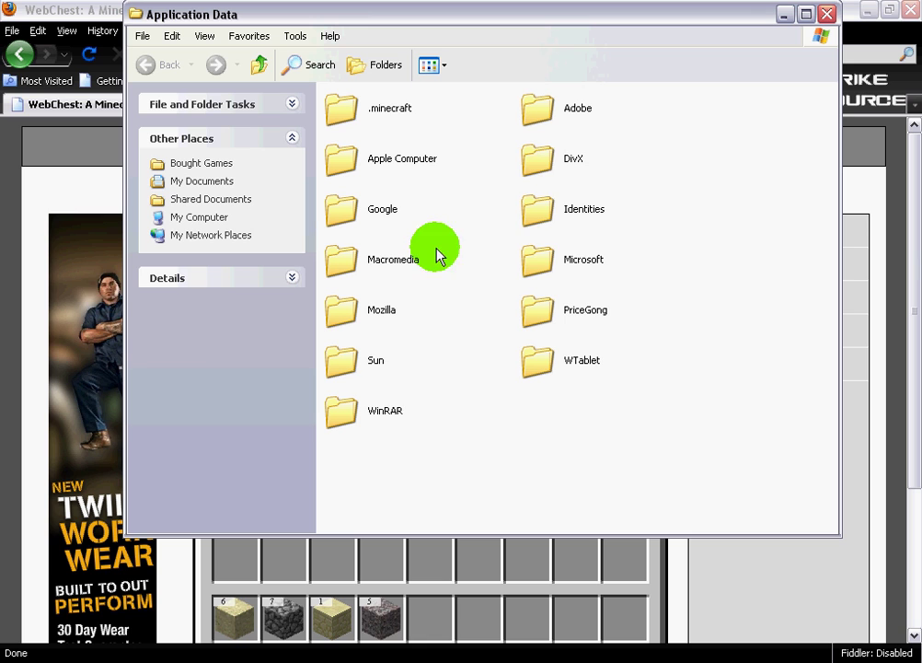
right_click(370, 108)
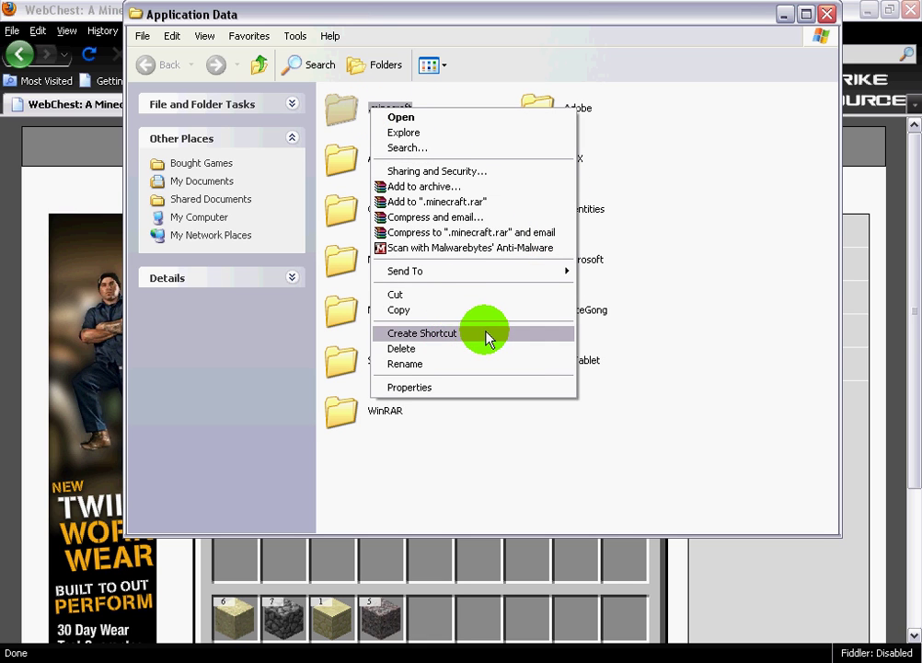
left_click(486, 333)
left_click_drag(609, 422, 583, 347)
Browse into .minecraft > saves > OMG LOL, dismissing the warning on the level file.
double_click(371, 110)
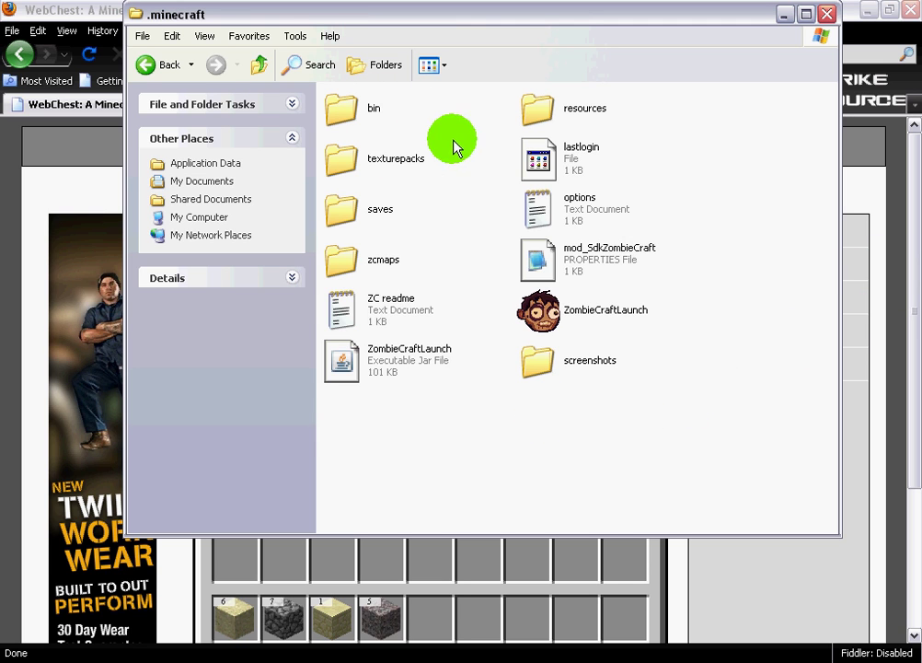
double_click(359, 226)
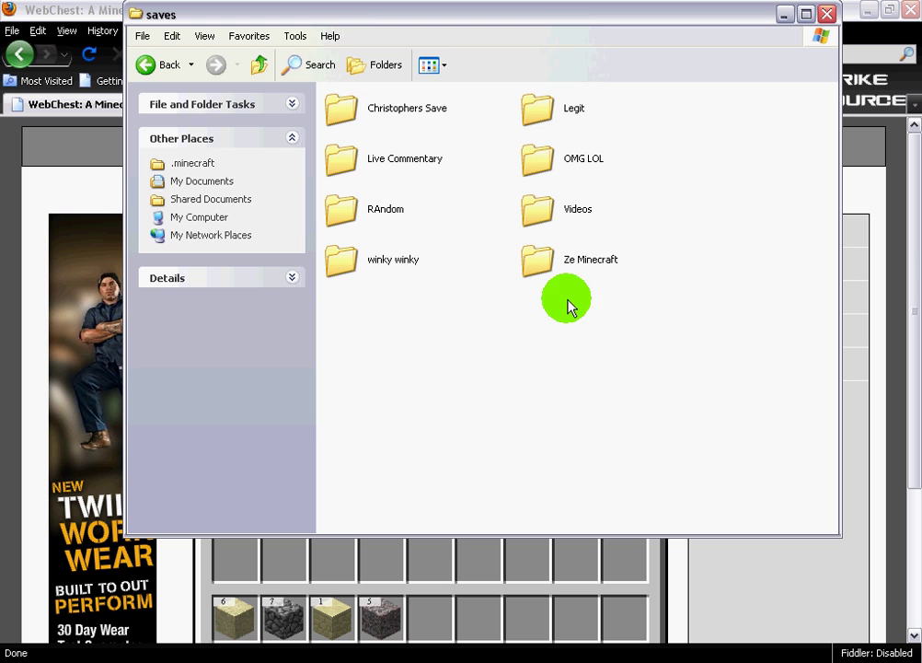
double_click(543, 160)
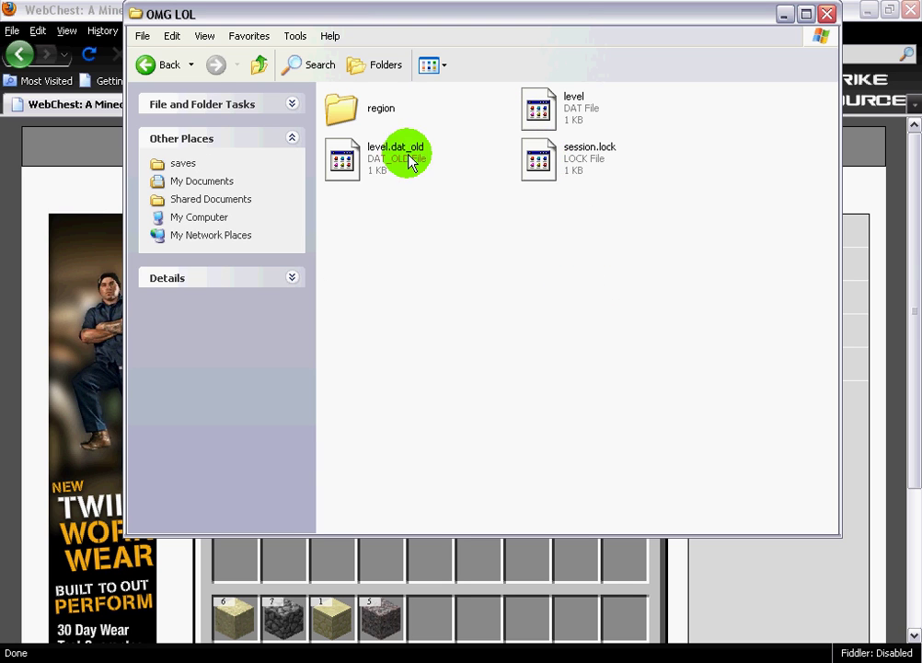
double_click(559, 115)
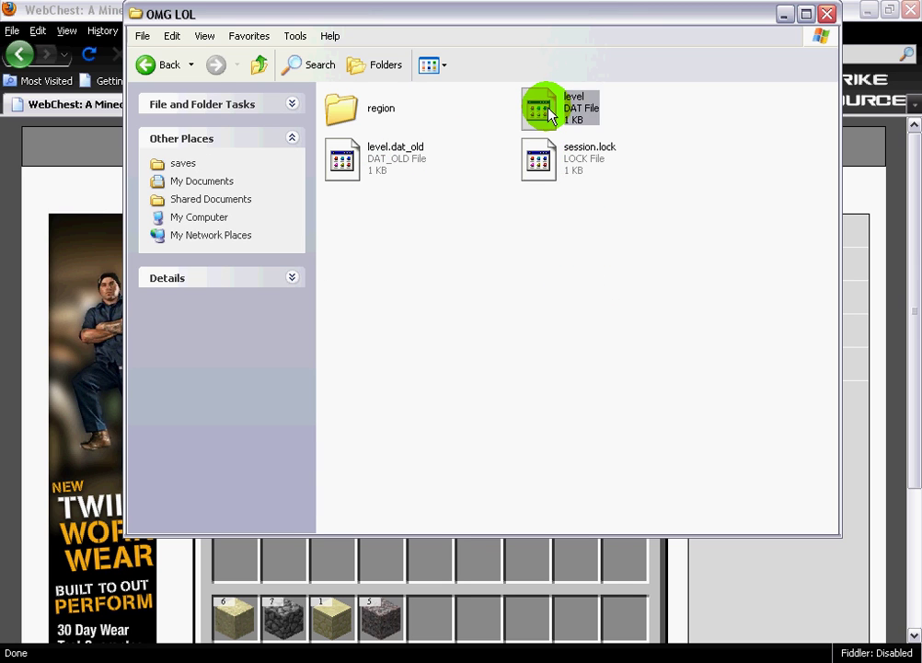
left_click(584, 392)
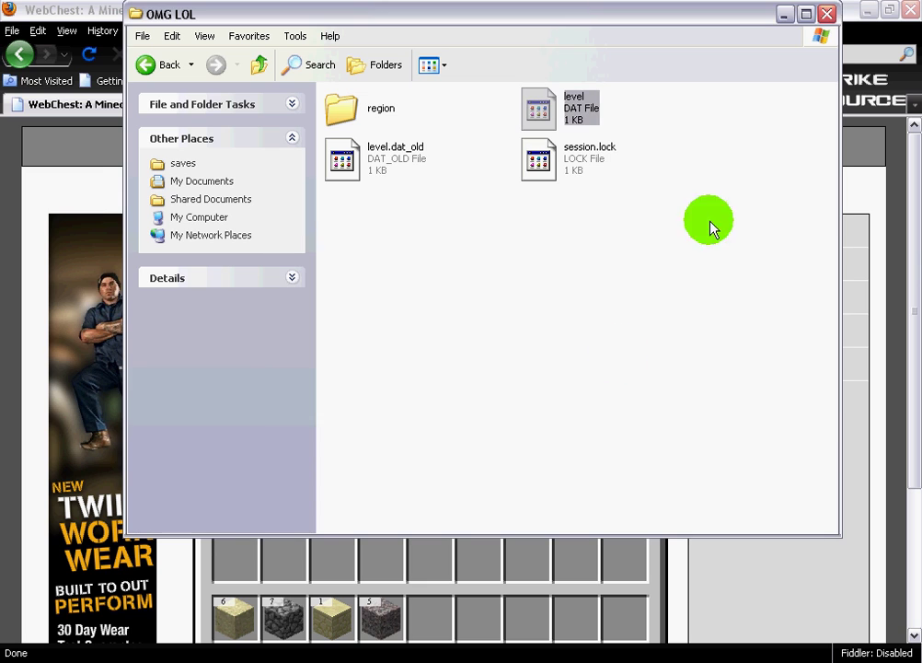
Close the save folder window and browse the file picker up to the Desktop.
left_click(827, 14)
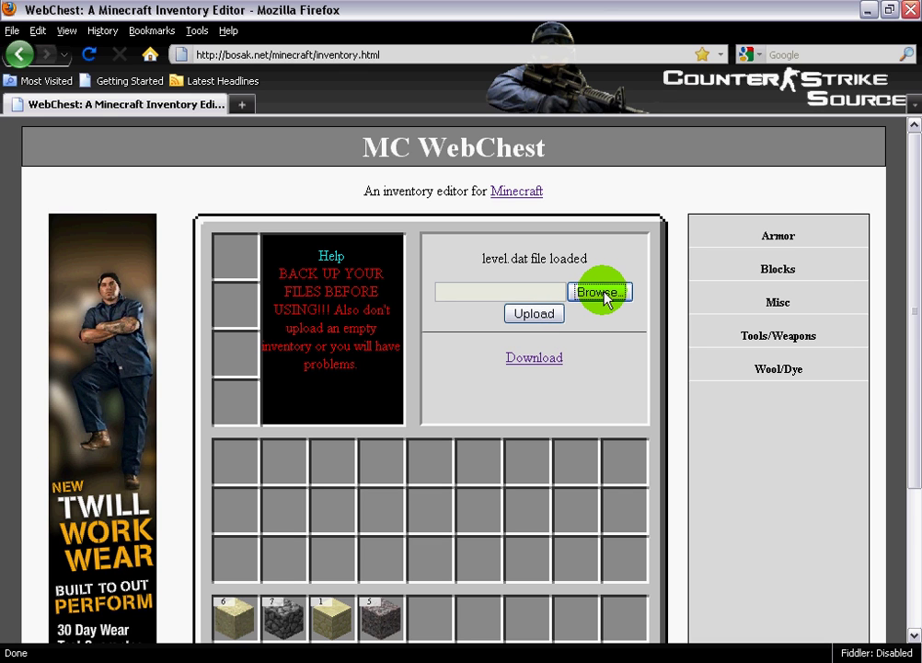
left_click(600, 291)
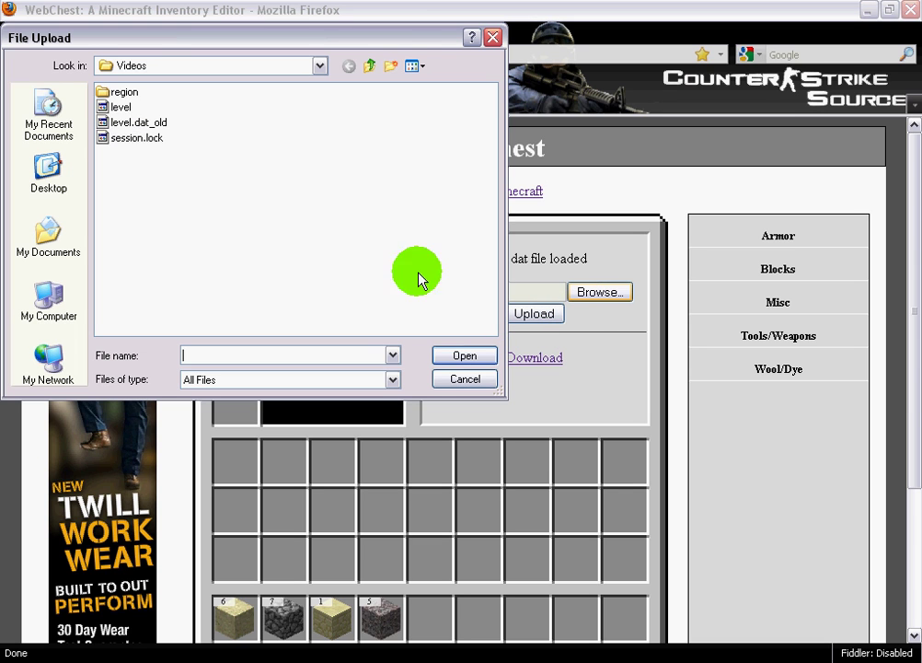
left_click(371, 66)
left_click(371, 67)
left_click(371, 66)
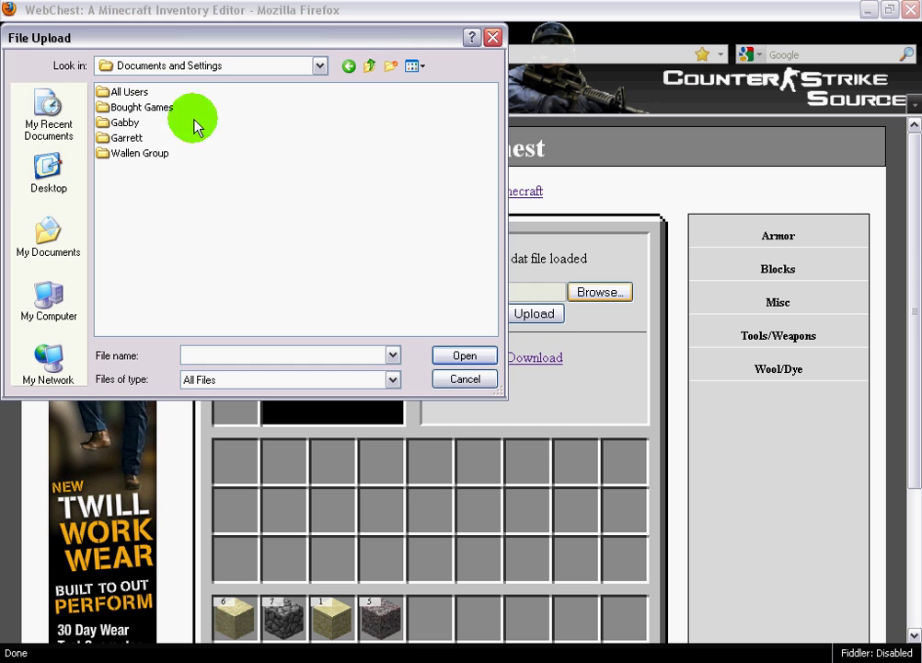
left_click(65, 192)
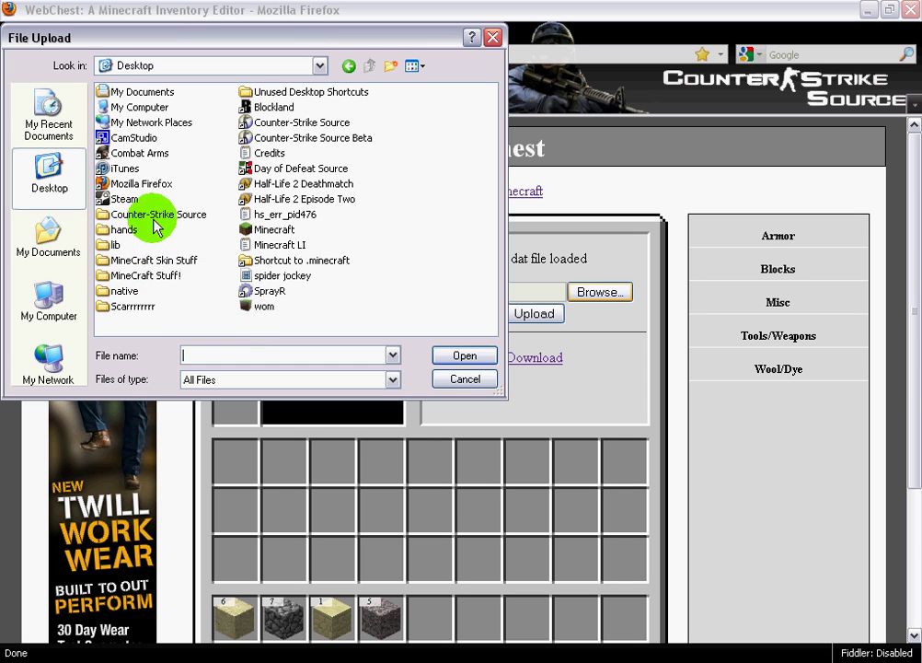
Pick the level file via Shortcut to .minecraft > saves > OMG LOL.
double_click(332, 262)
double_click(124, 122)
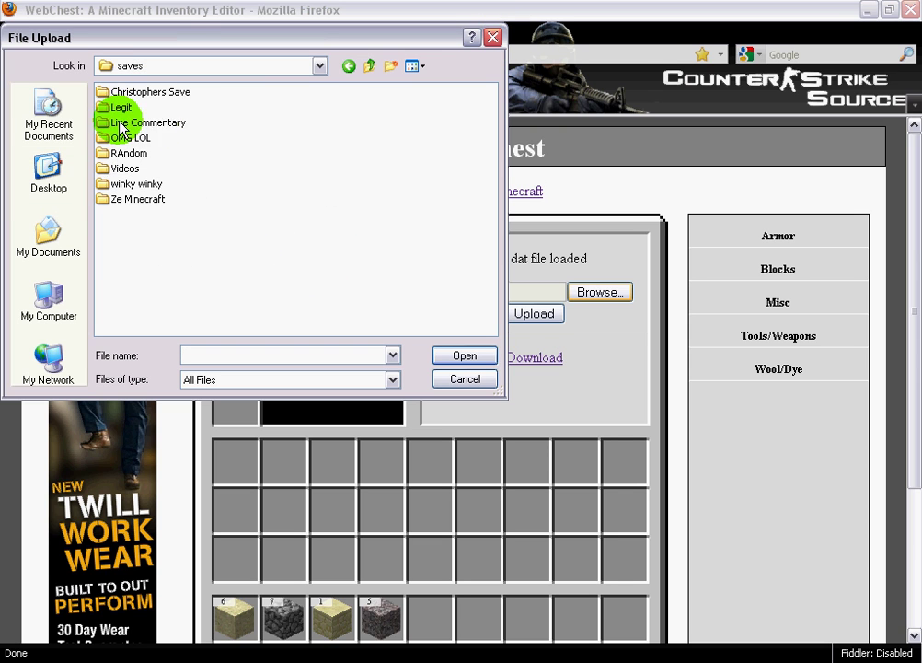
double_click(130, 138)
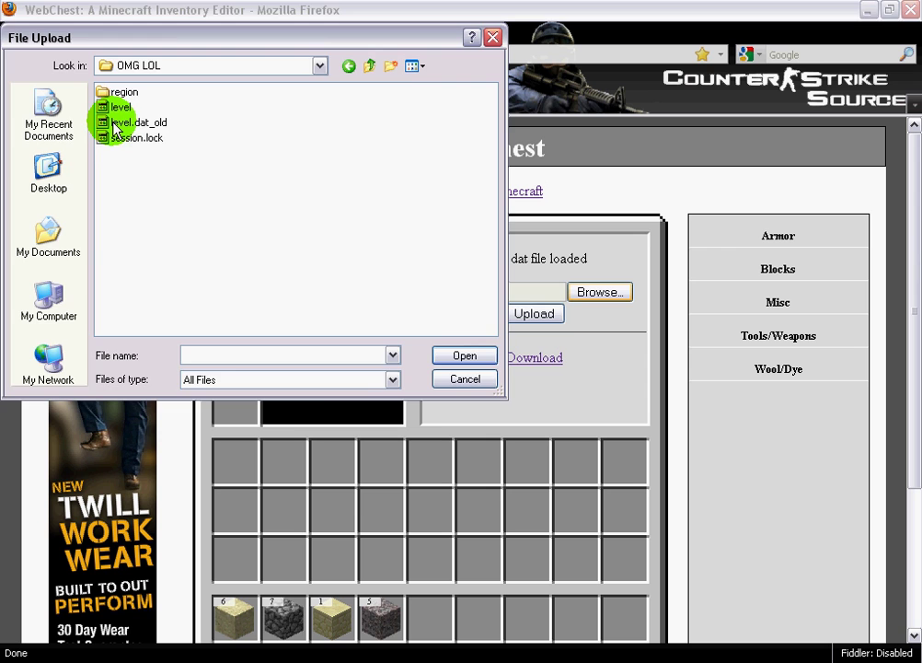
double_click(114, 111)
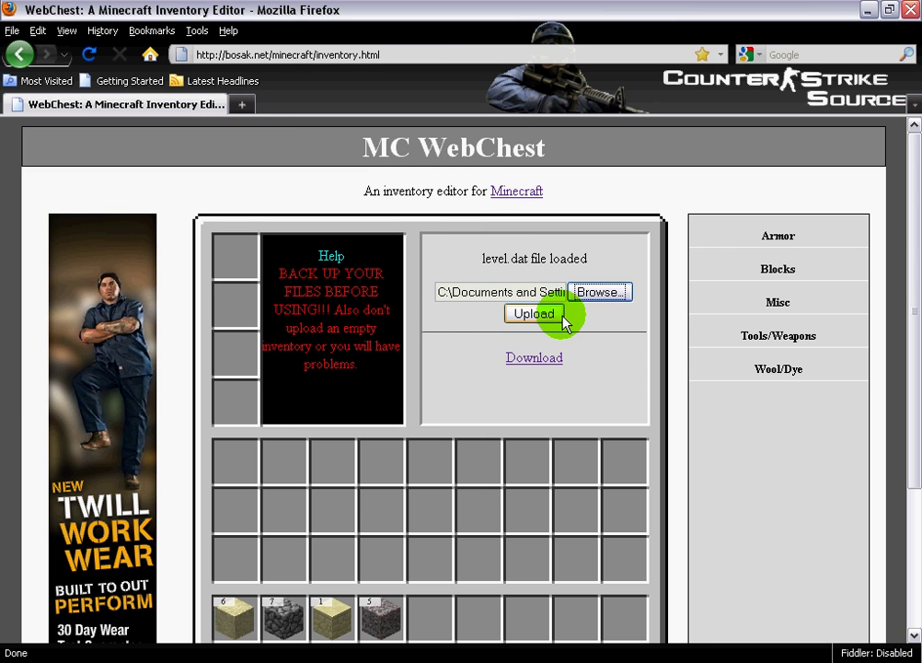
Upload the chosen OMG LOL level file into the WebChest editor.
left_click(559, 316)
scroll(272, 517, "down", 2)
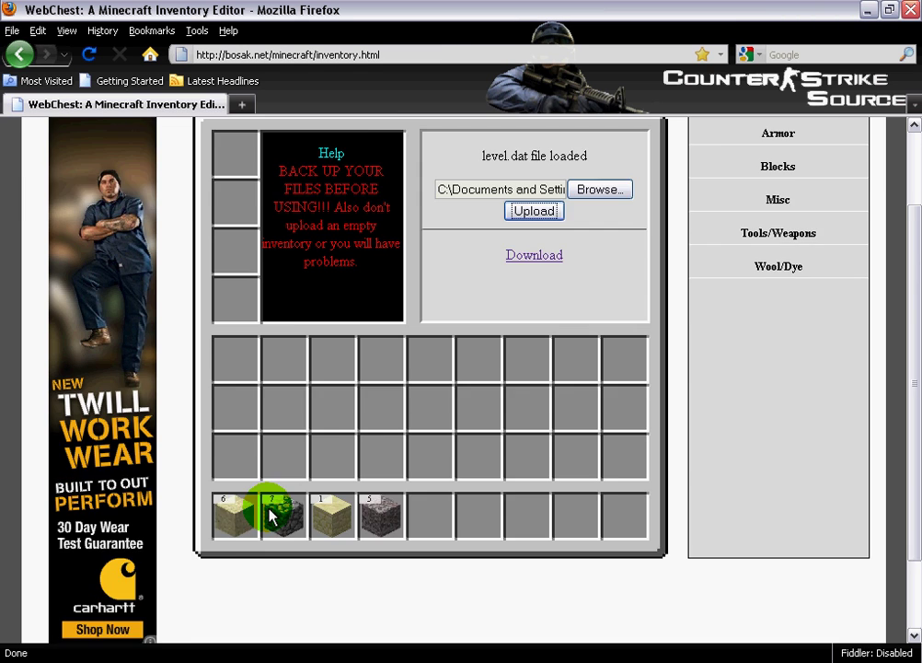
scroll(270, 517, "down", 2)
scroll(433, 433, "up", 4)
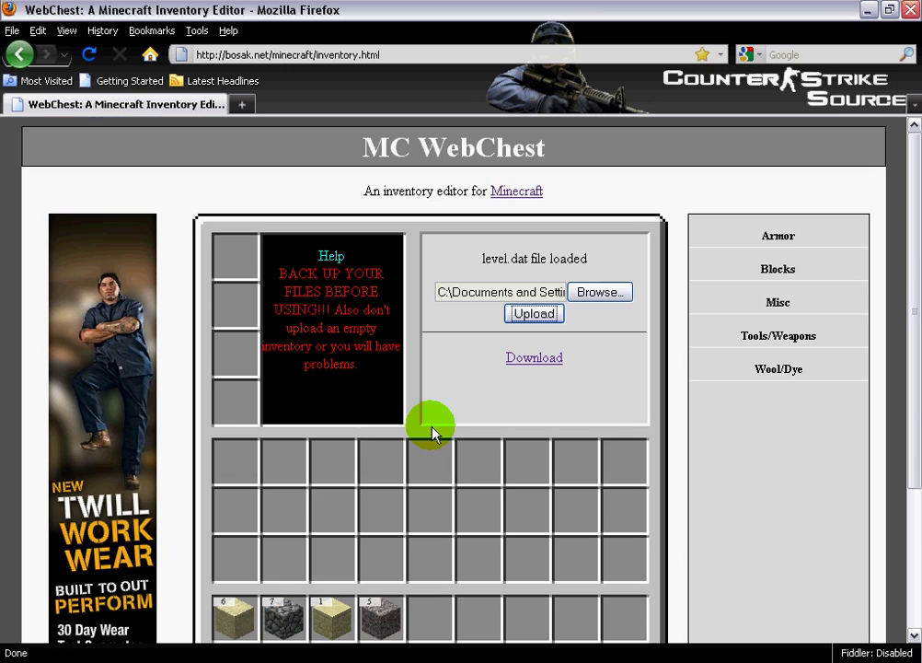
left_click(295, 618)
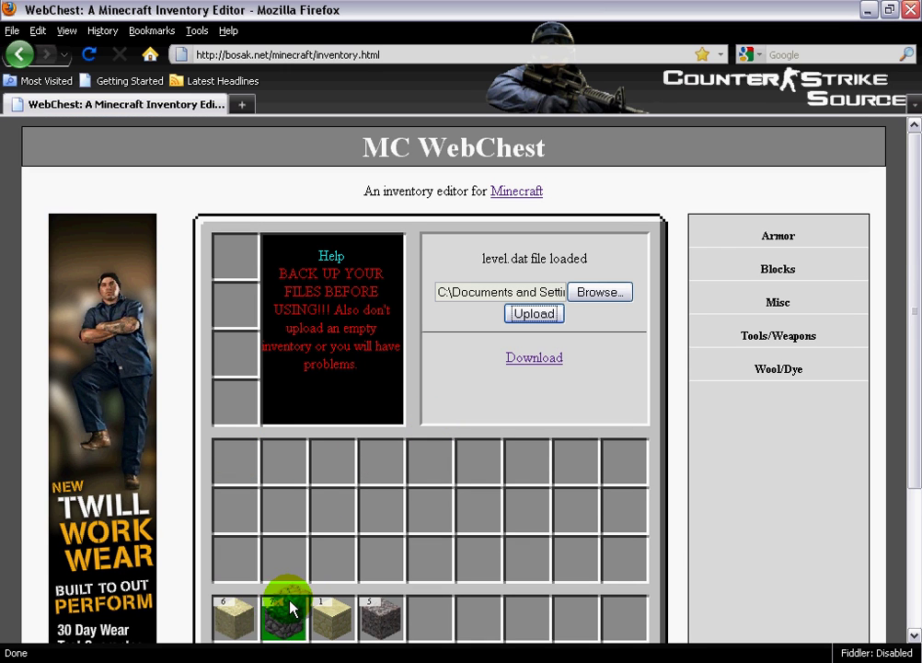
left_click_drag(290, 607, 193, 465)
Add a diamond helmet, chestplate, pants and boots to the inventory.
left_click(803, 232)
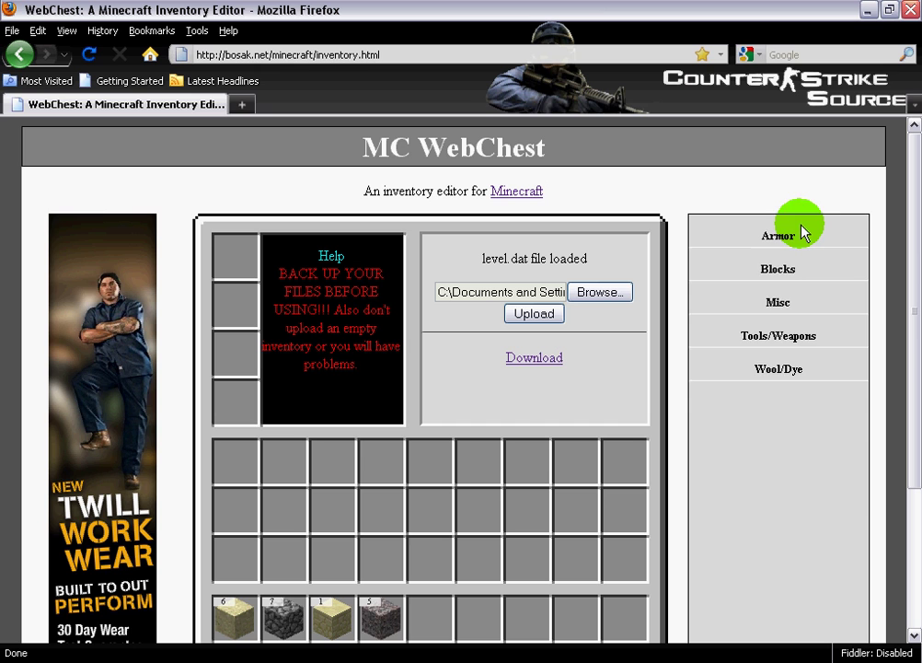
left_click(799, 235)
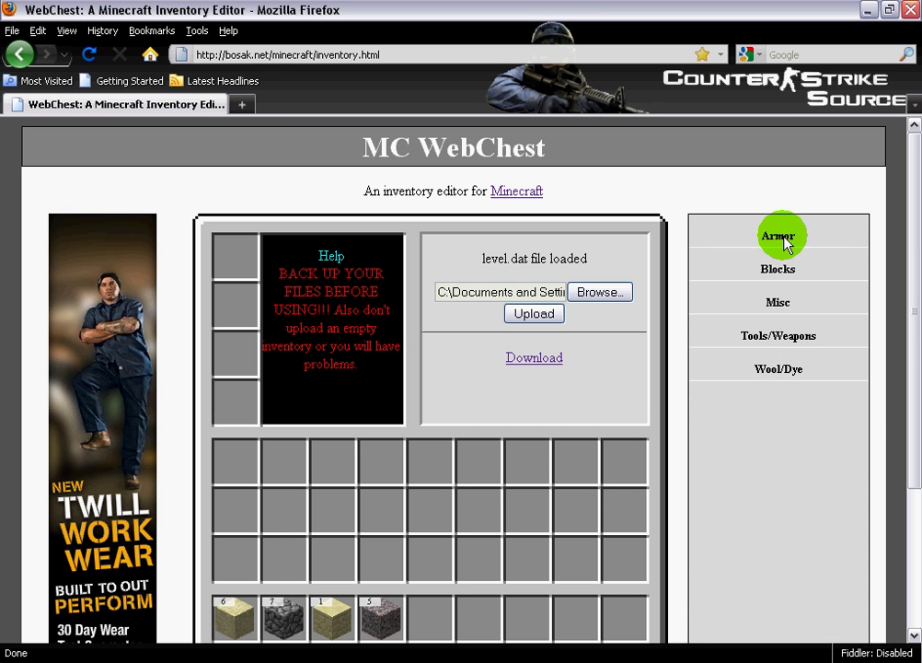
left_click(782, 241)
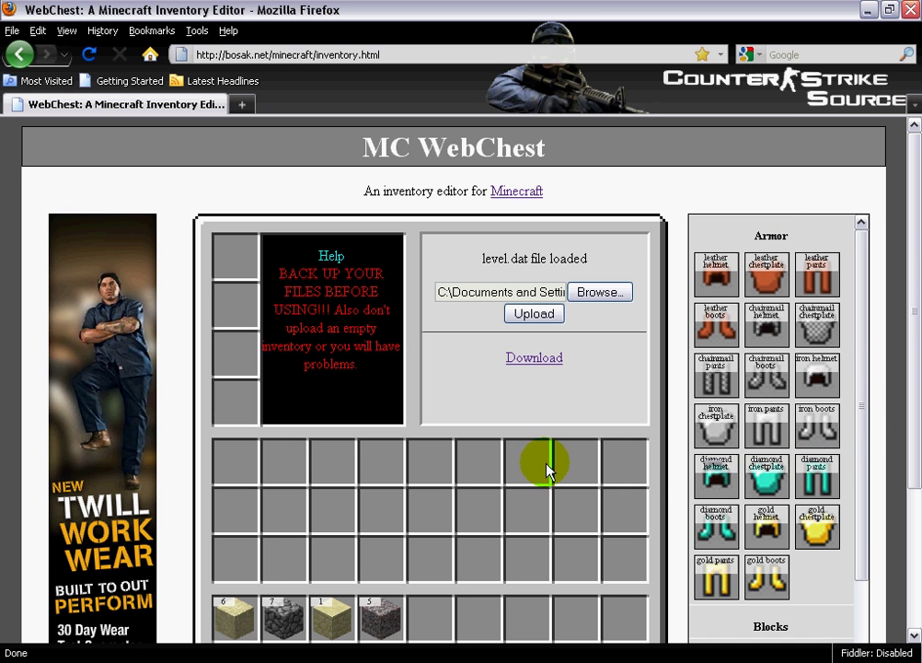
left_click(778, 481)
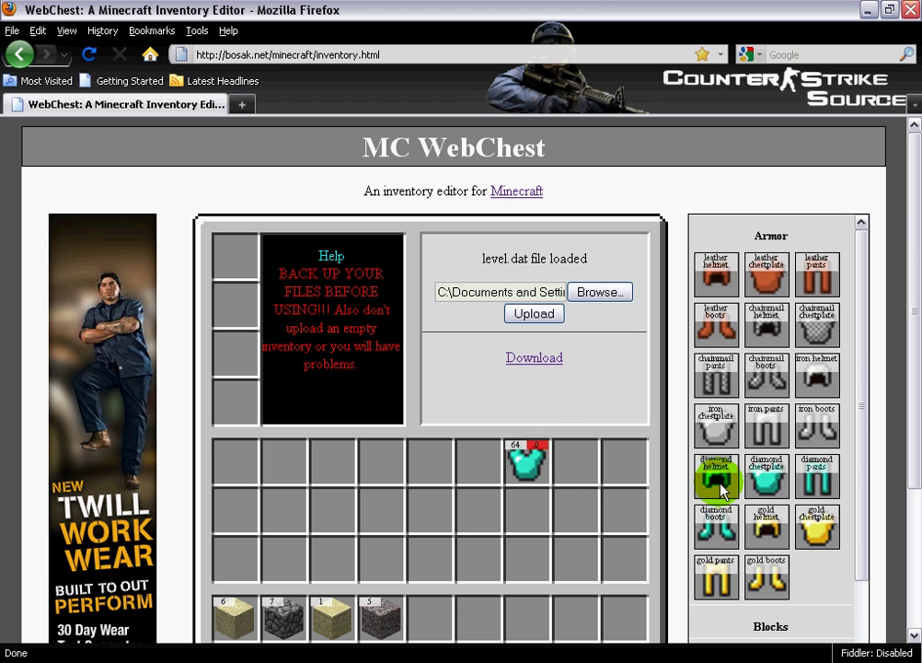
left_click_drag(722, 490, 476, 466)
left_click(816, 477)
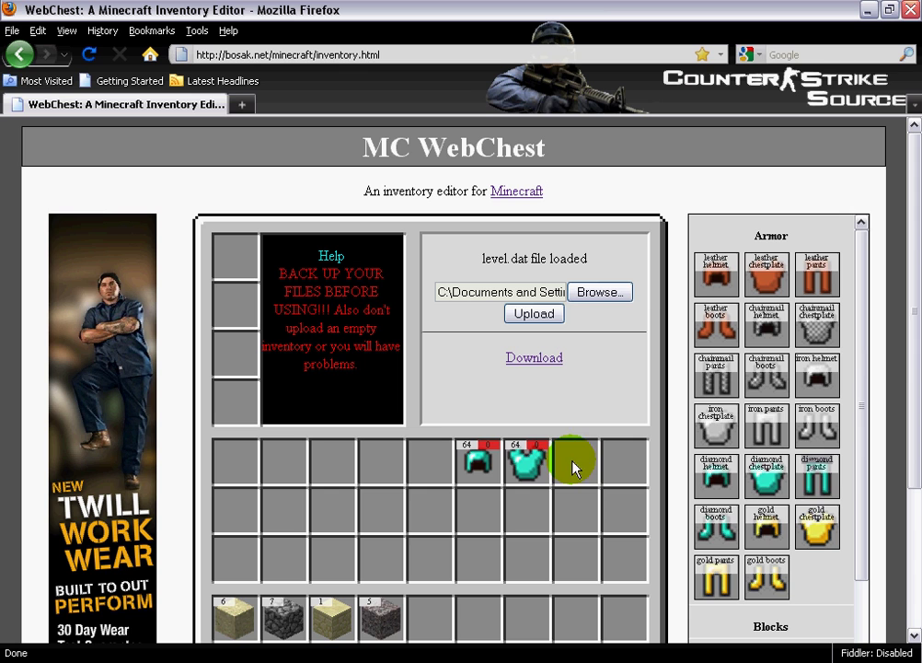
left_click_drag(779, 494, 581, 469)
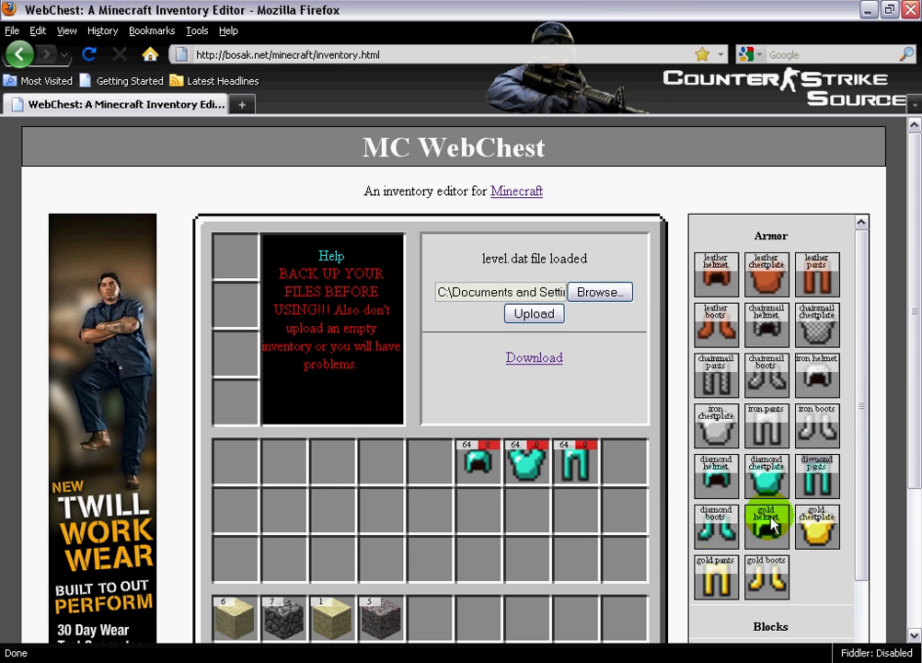
left_click_drag(762, 515, 624, 464)
Put three stacks of TNT from the Misc category into the hotbar.
scroll(696, 432, "down", 5)
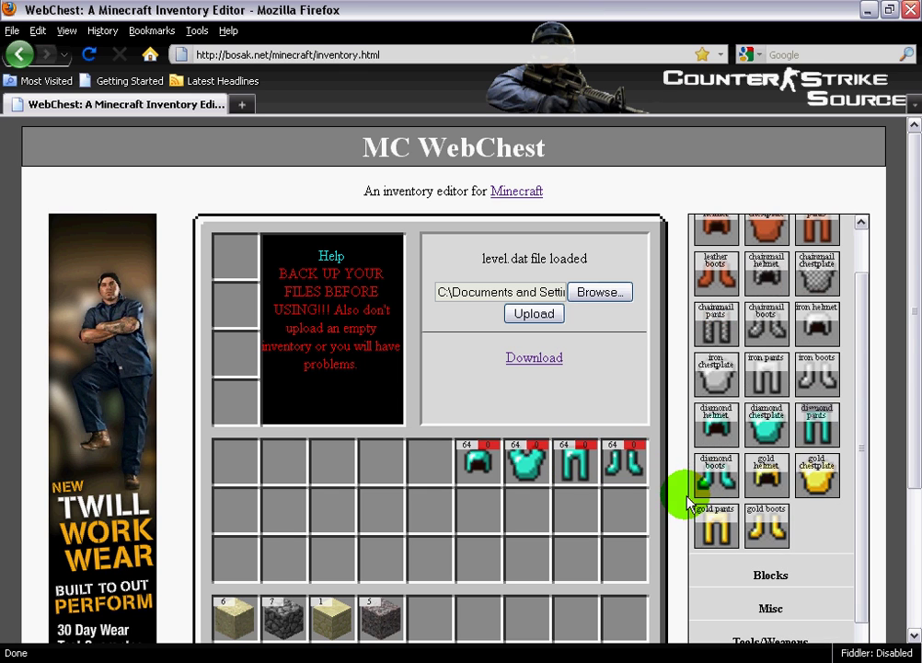
scroll(875, 309, "up", 5)
scroll(802, 298, "up", 3)
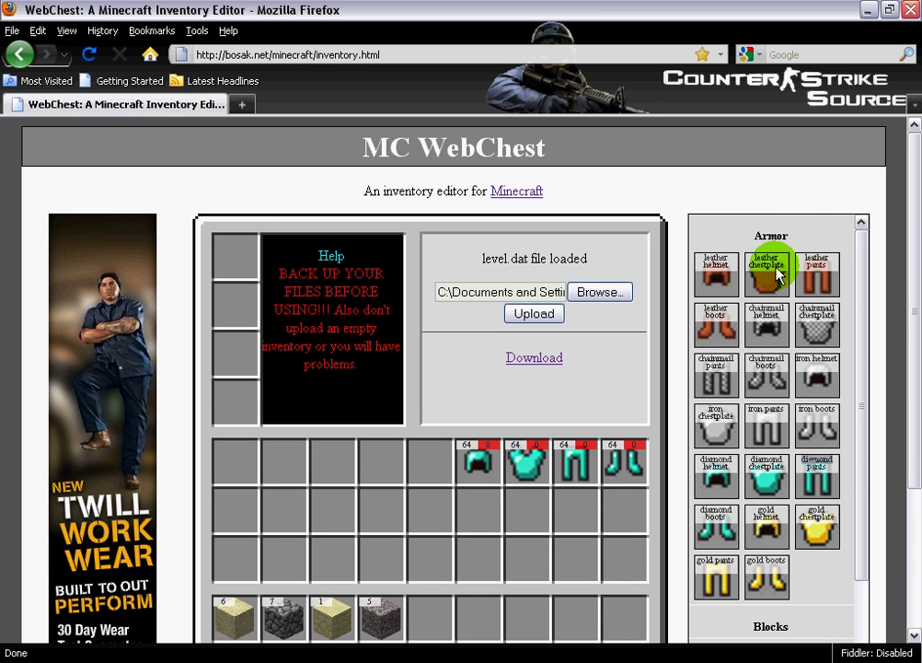
left_click(778, 236)
left_click(809, 299)
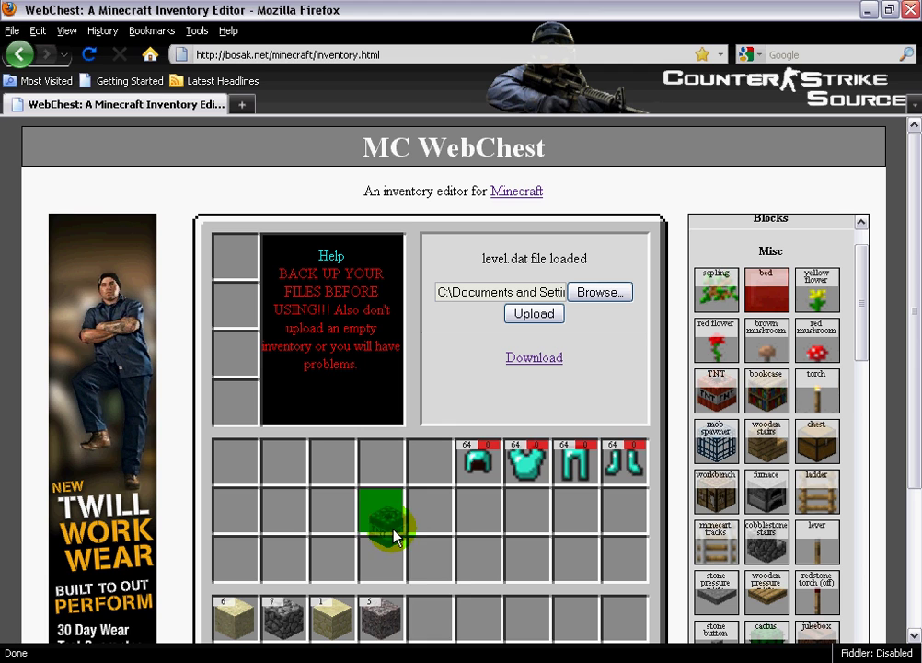
left_click(432, 615)
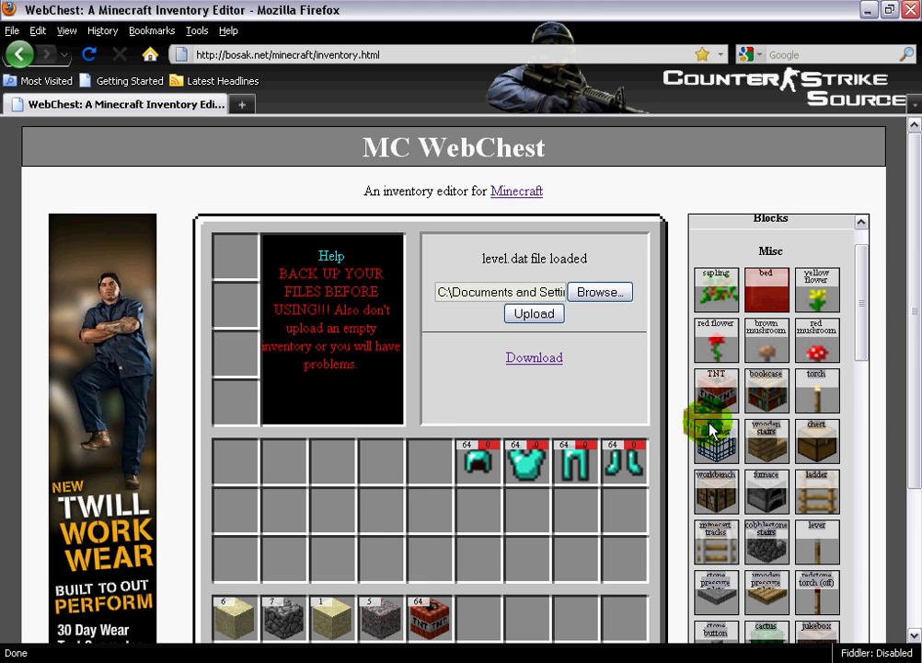
left_click(480, 615)
left_click(528, 614)
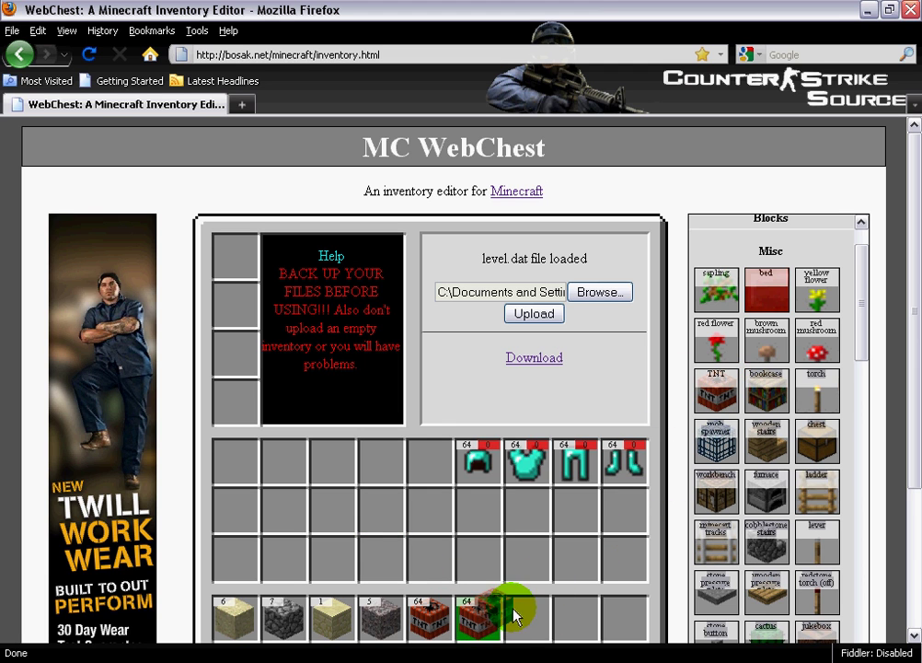
Place two mob spawners into the last hotbar slots.
left_click(714, 440)
left_click(446, 556)
left_click_drag(452, 574, 622, 613)
left_click_drag(720, 444, 576, 615)
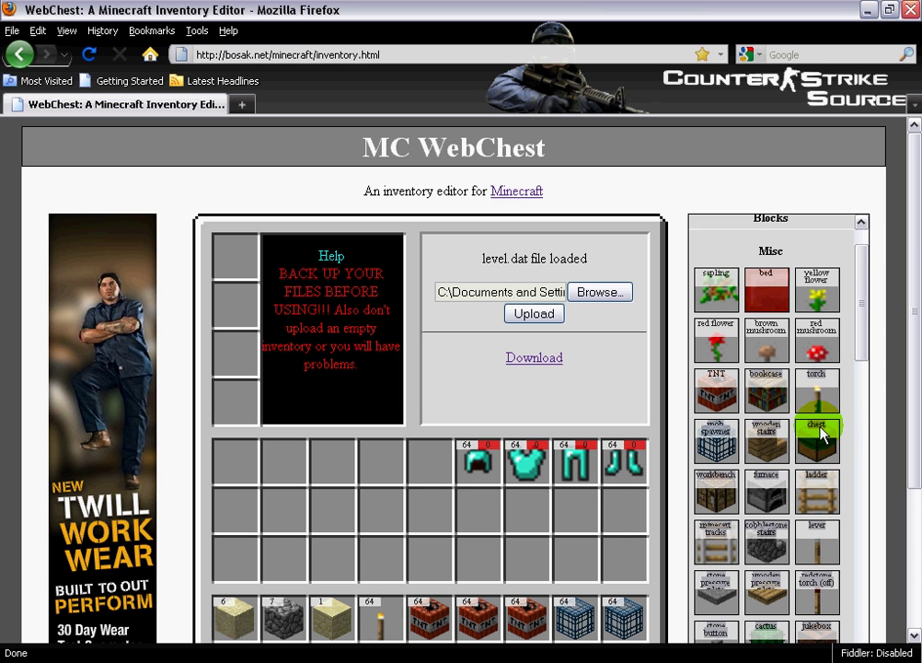
scroll(348, 626, "down", 1)
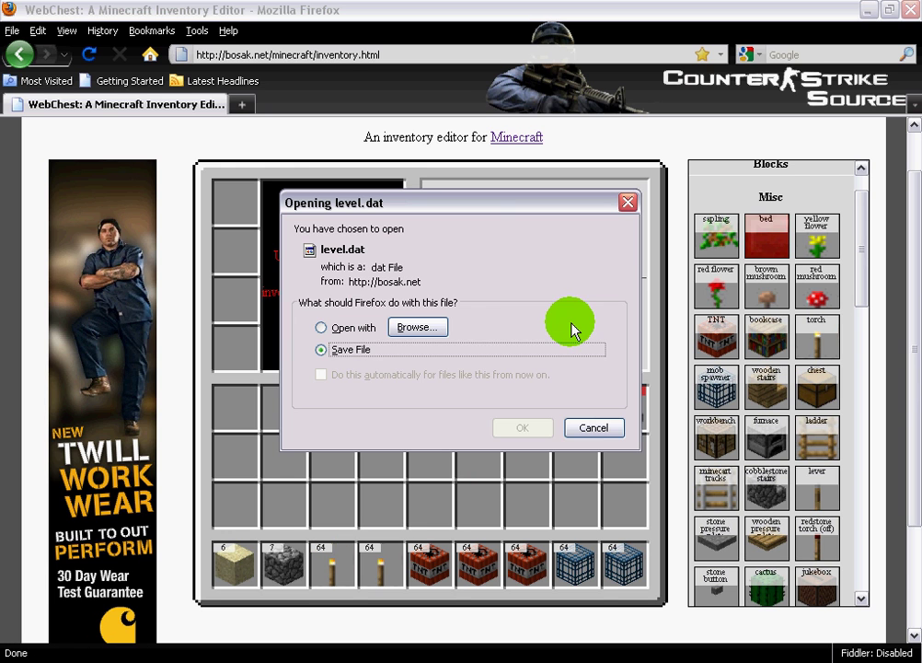
Save the edited file as level(2).dat and open its containing Downloads folder.
left_click(518, 428)
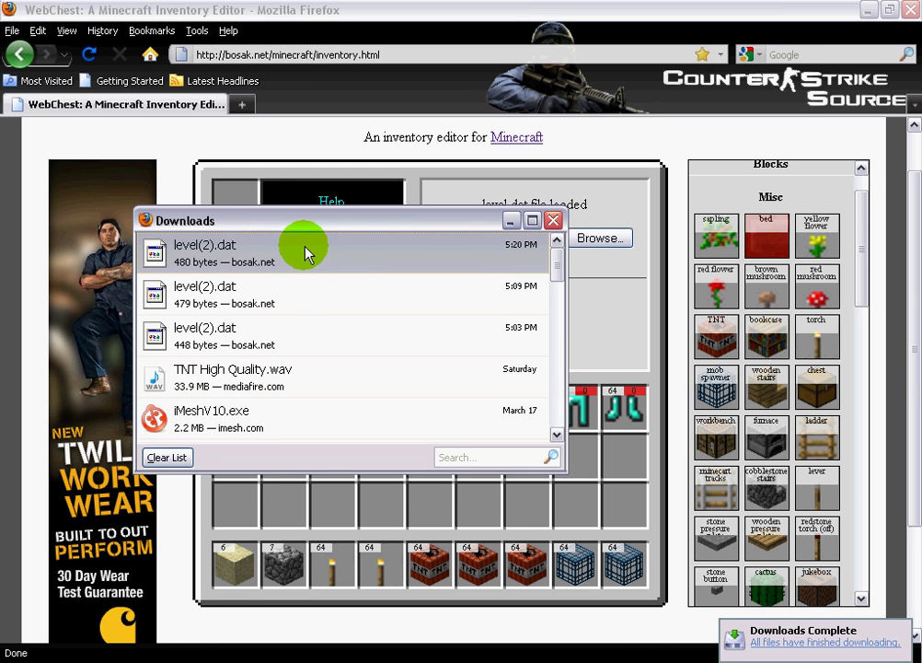
right_click(224, 268)
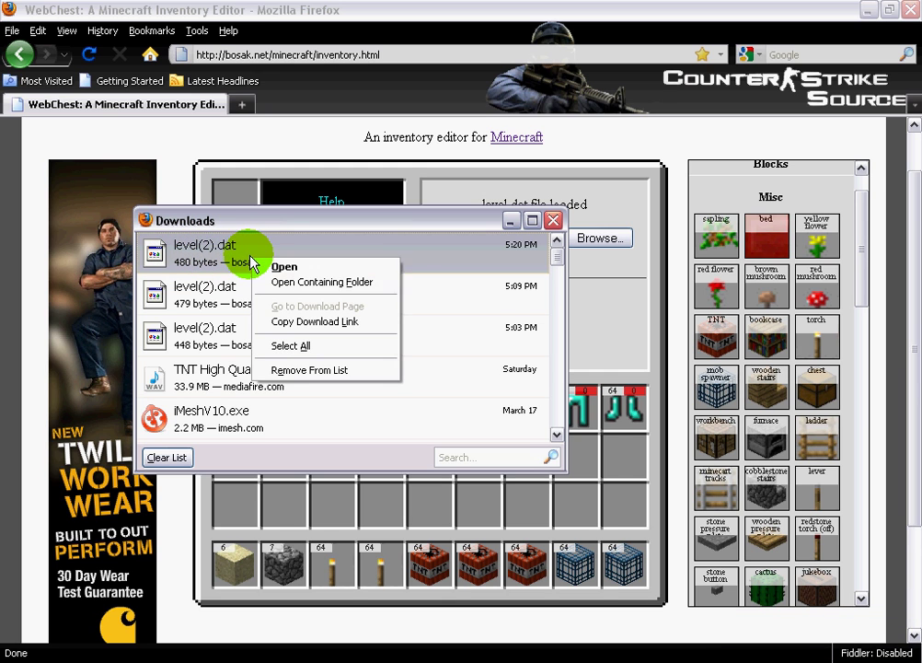
left_click(349, 283)
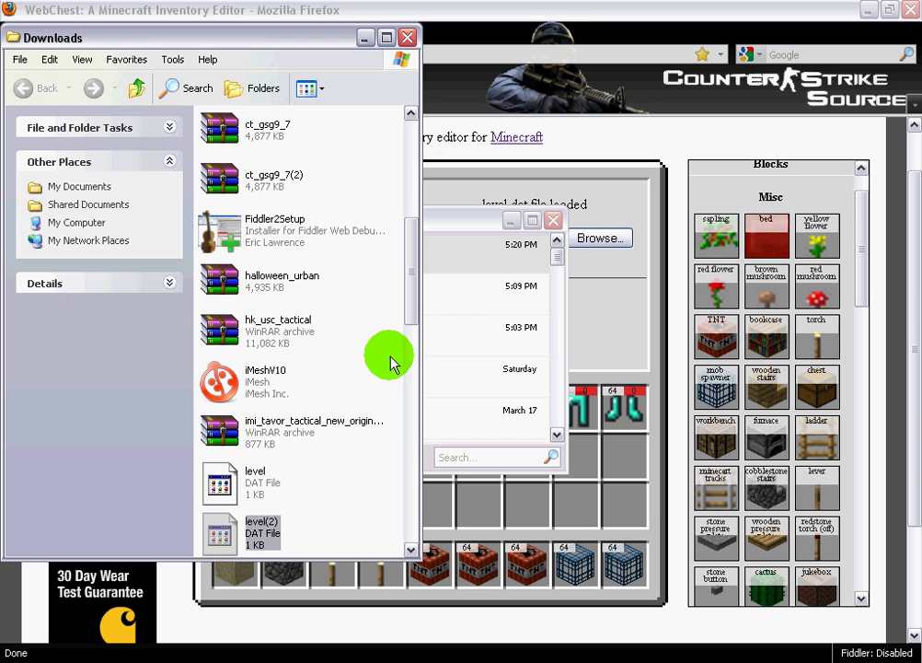
Open .minecraft > saves > OMG LOL and delete the original level file.
left_click(866, 10)
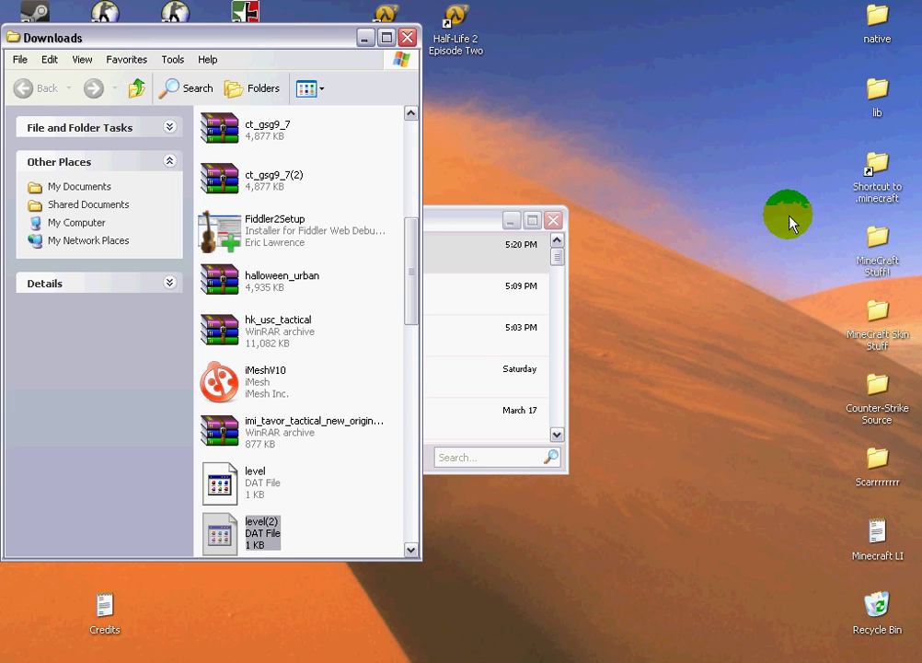
double_click(877, 164)
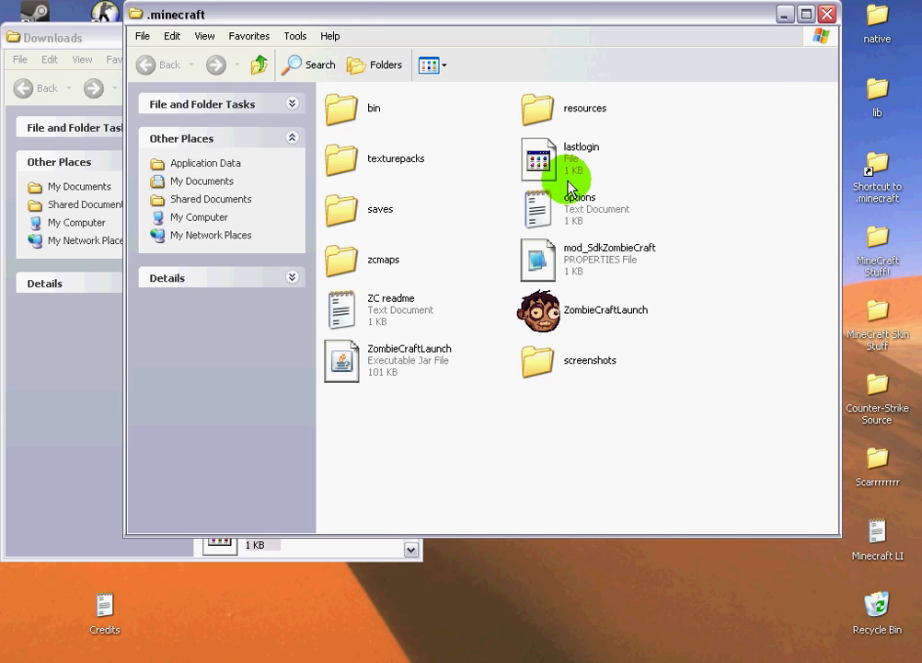
double_click(343, 211)
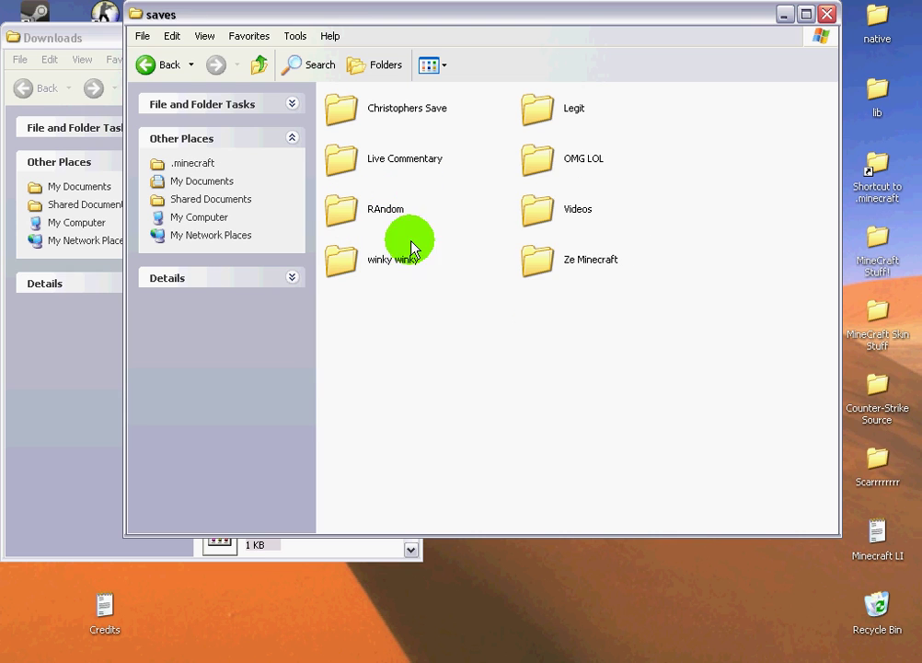
double_click(543, 163)
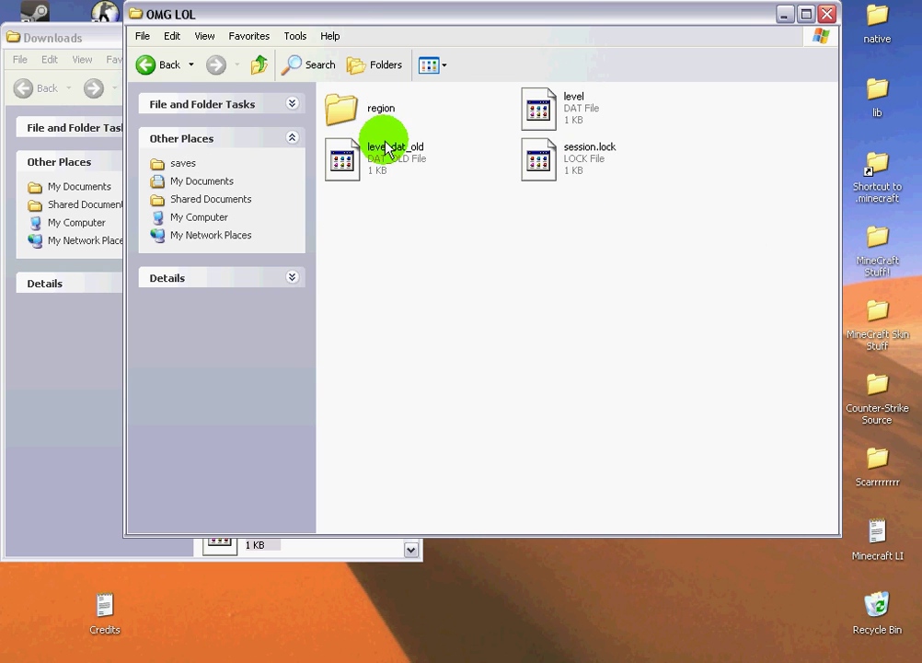
left_click(550, 112)
key("Delete")
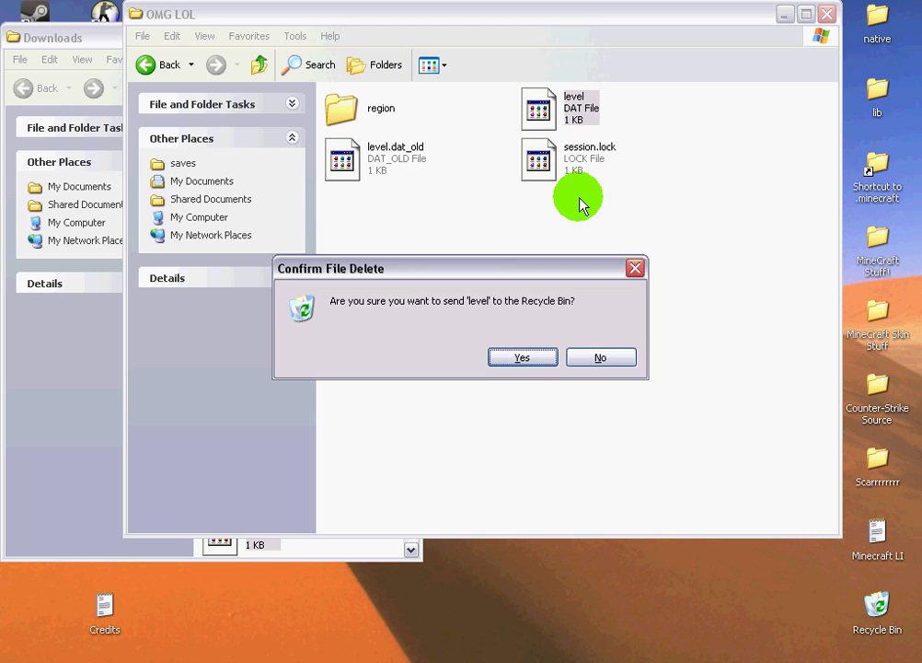
left_click(522, 358)
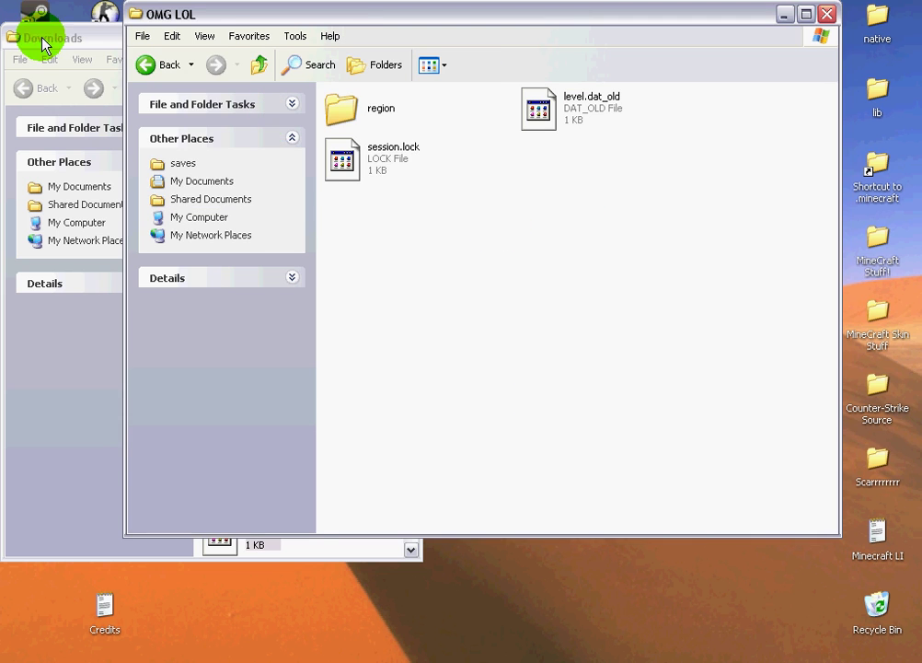
Move level(2) into OMG LOL, rename it 'level', and close the download windows.
left_click(75, 42)
left_click_drag(296, 497, 704, 320)
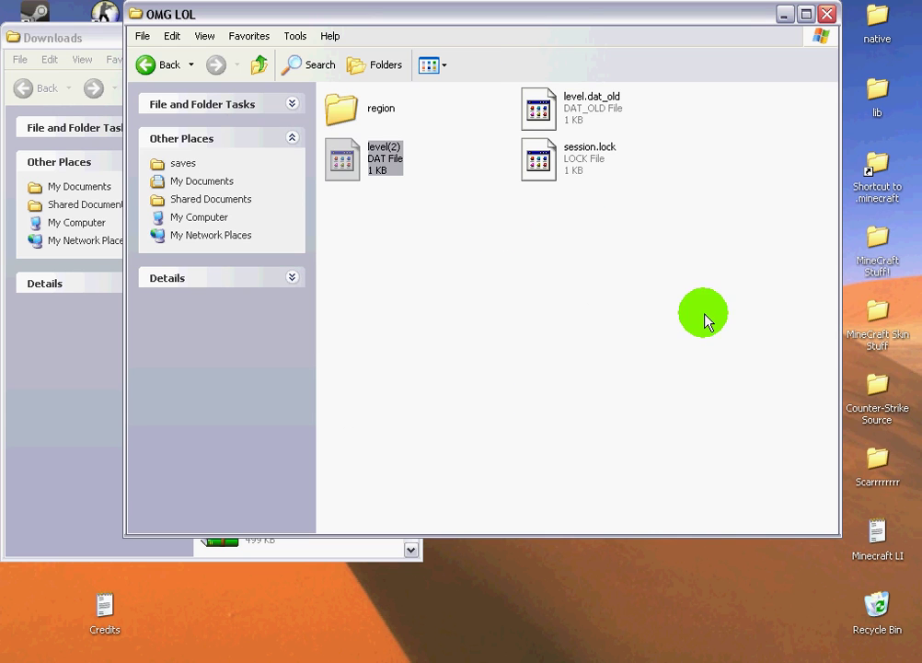
right_click(342, 164)
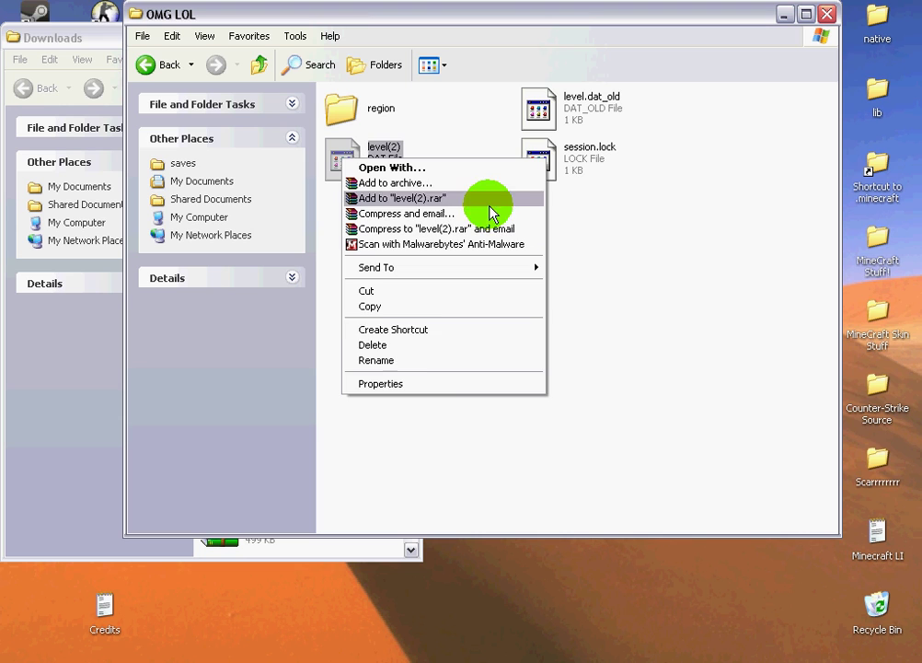
left_click(436, 361)
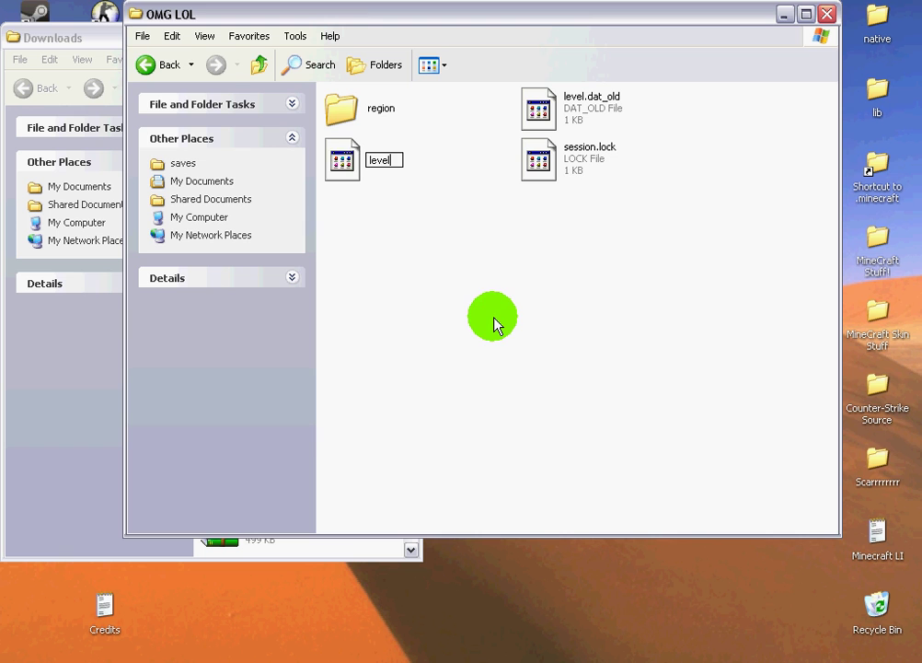
type("level")
key("Return")
left_click_drag(774, 25, 449, 89)
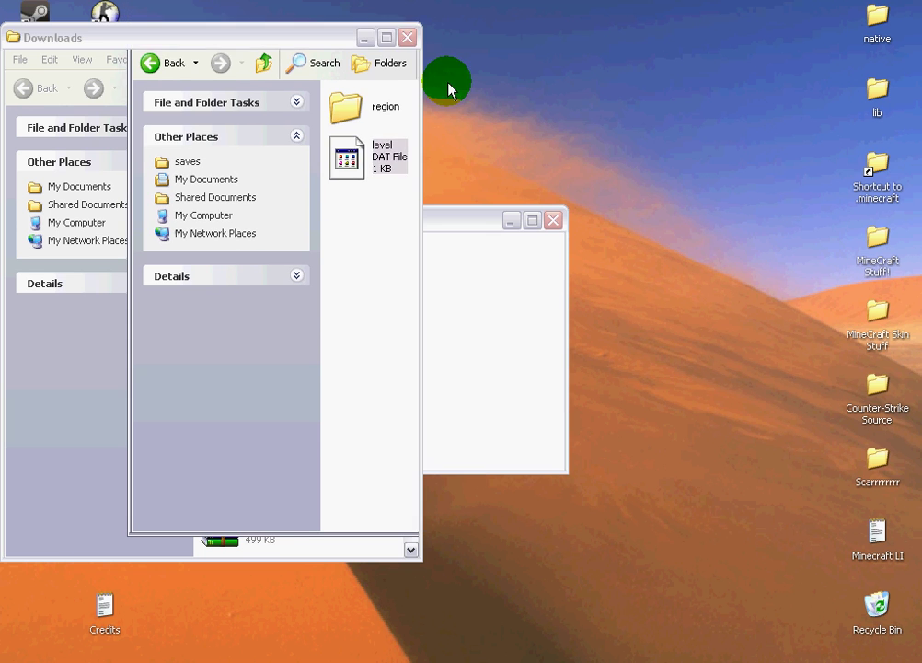
left_click(408, 36)
left_click(550, 220)
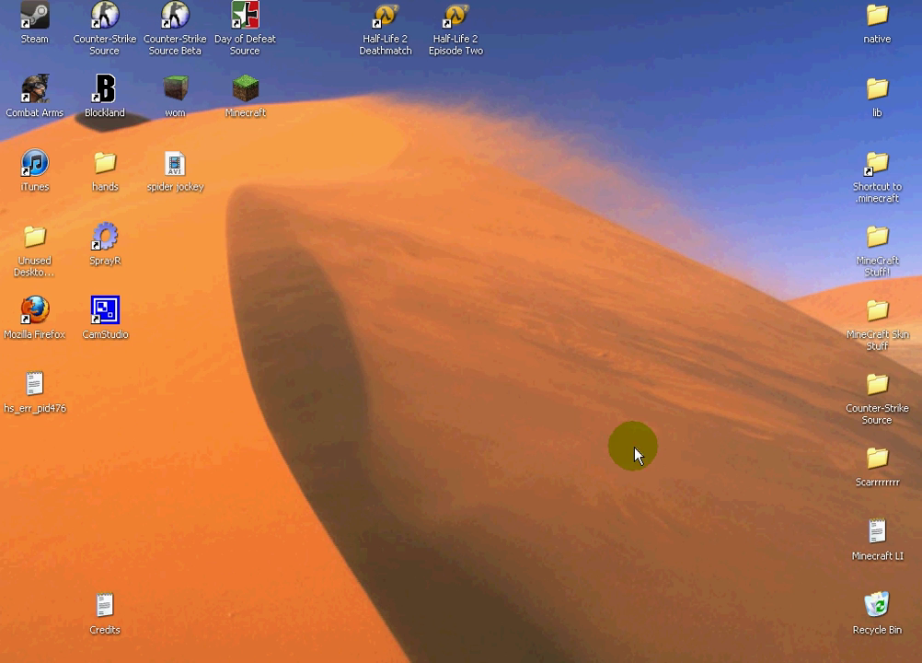
Relaunch Minecraft, log in, and load the OMG LOL world from Singleplayer.
double_click(256, 99)
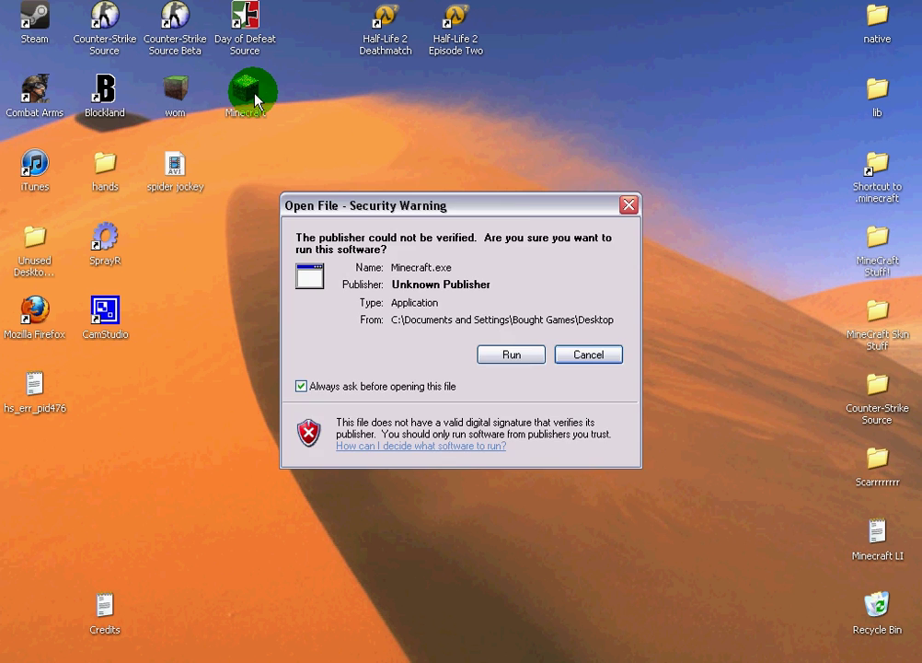
left_click(512, 354)
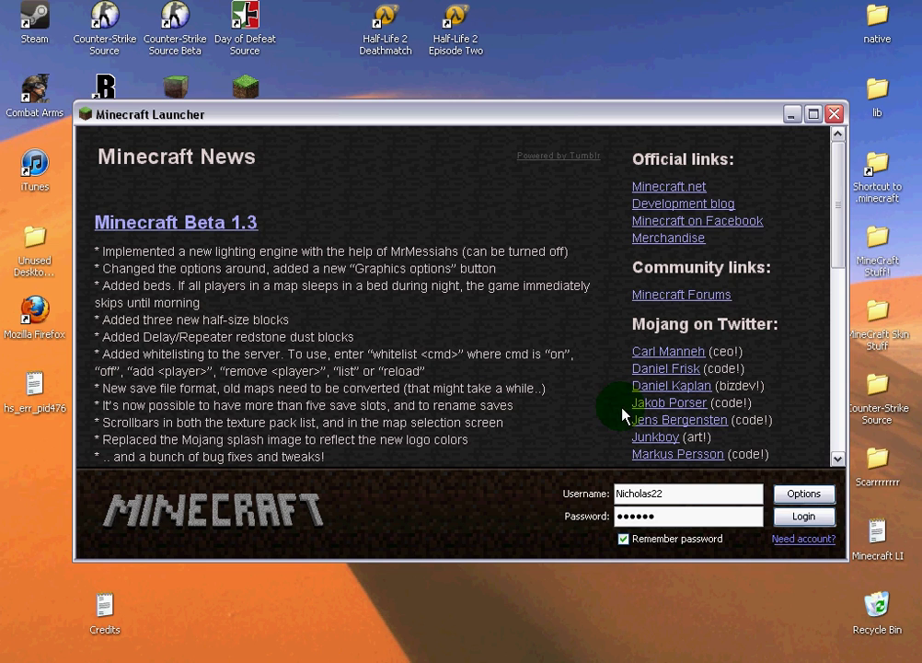
left_click(817, 516)
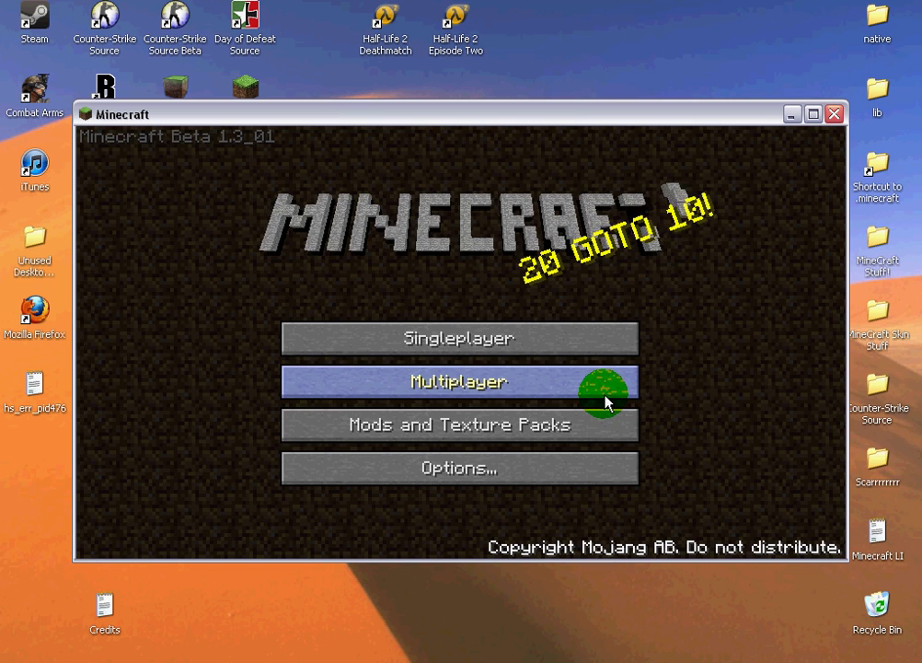
left_click(587, 342)
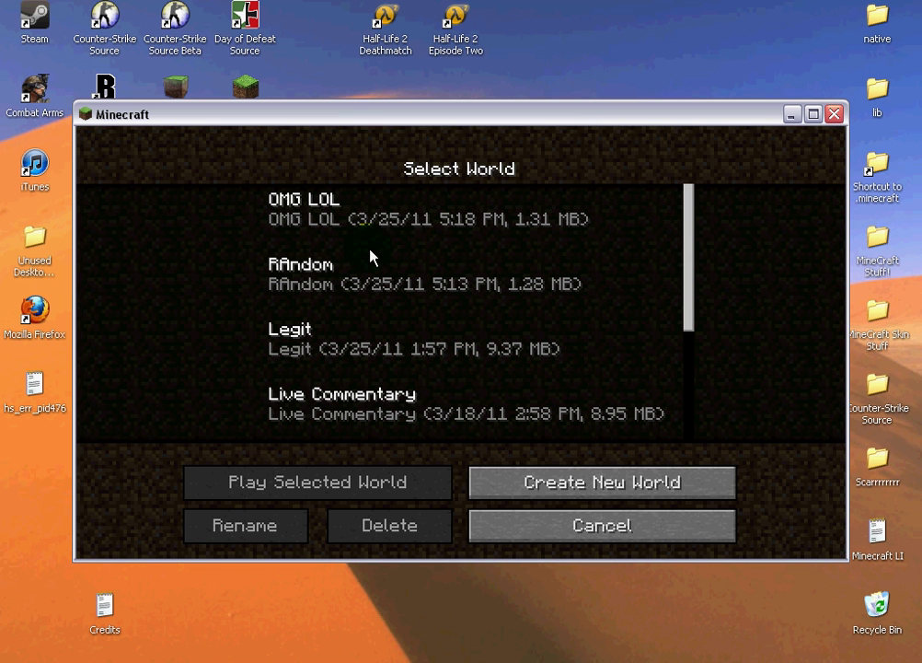
double_click(402, 226)
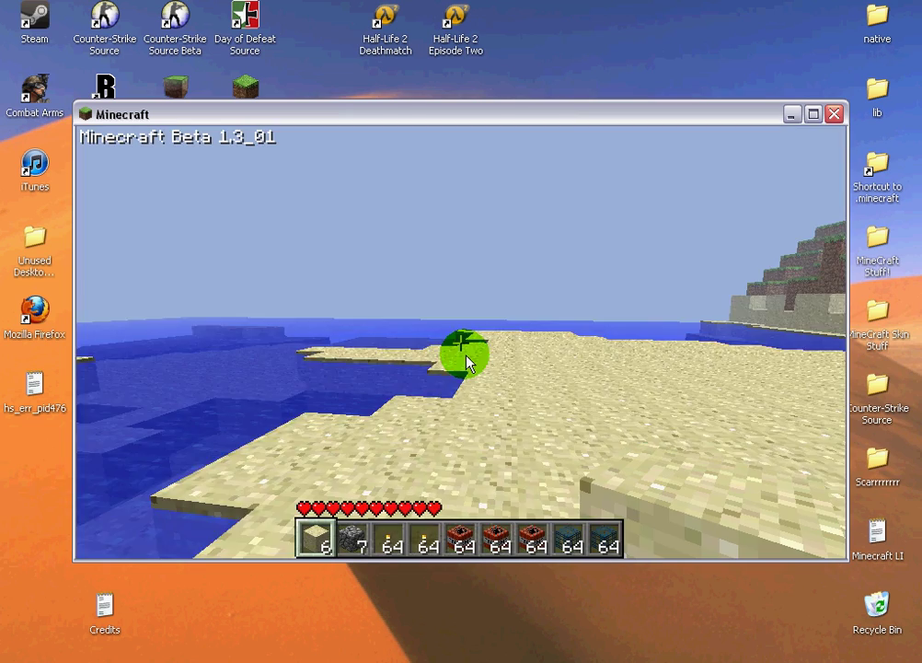
Walk across the sand and place the first four pig spawners on the beach.
key("w")
key("6")
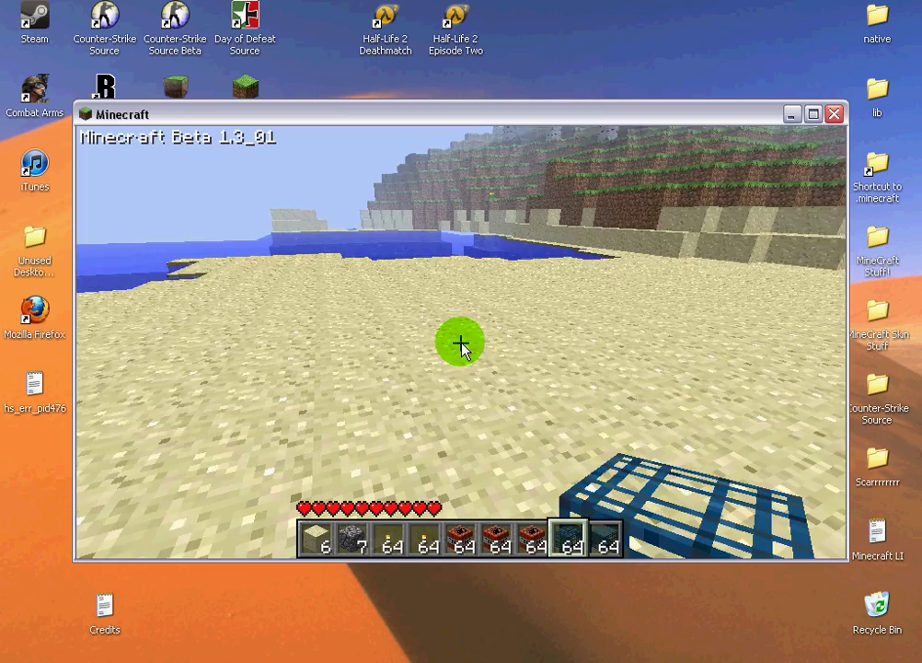
right_click(460, 344)
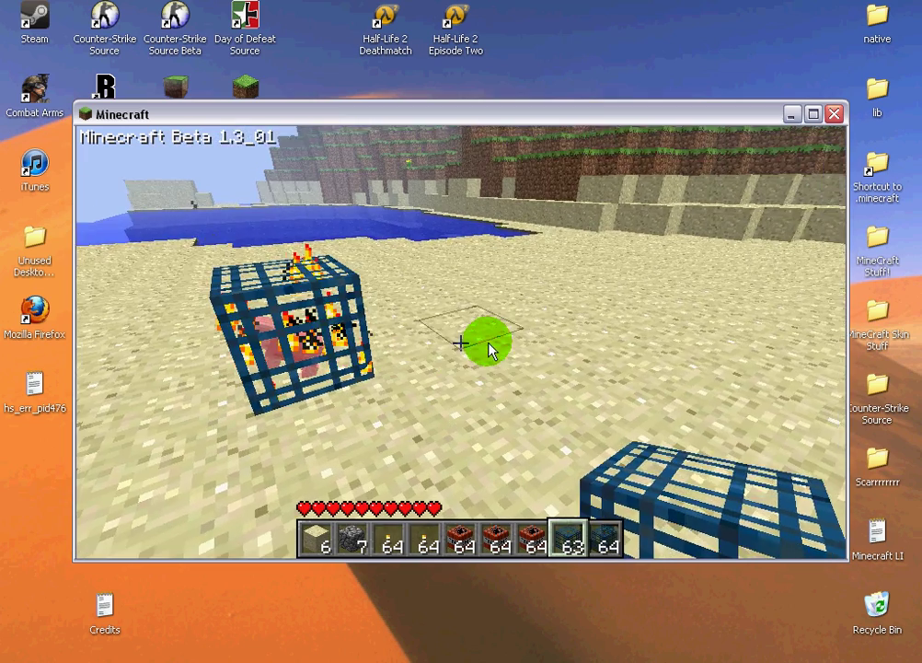
right_click(460, 345)
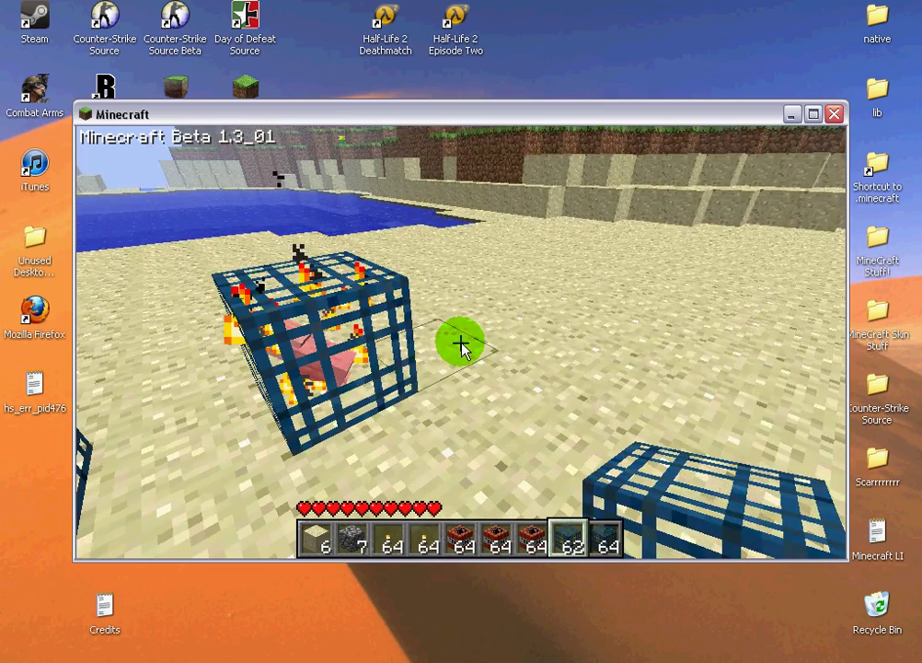
right_click(461, 344)
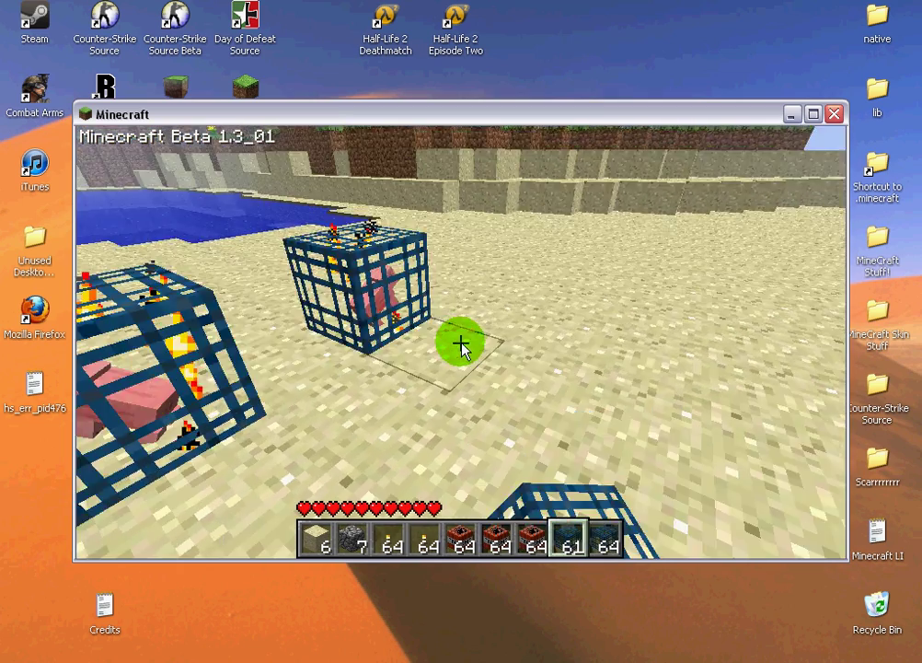
right_click(460, 344)
Place four more pig spawners among the others, then dig a pit into the sand.
right_click(460, 344)
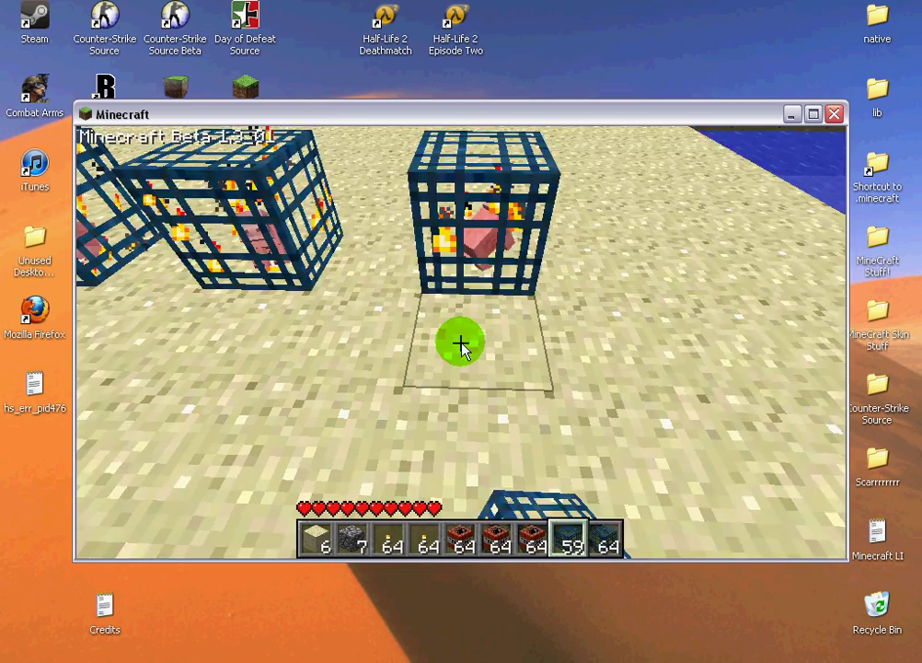
right_click(460, 344)
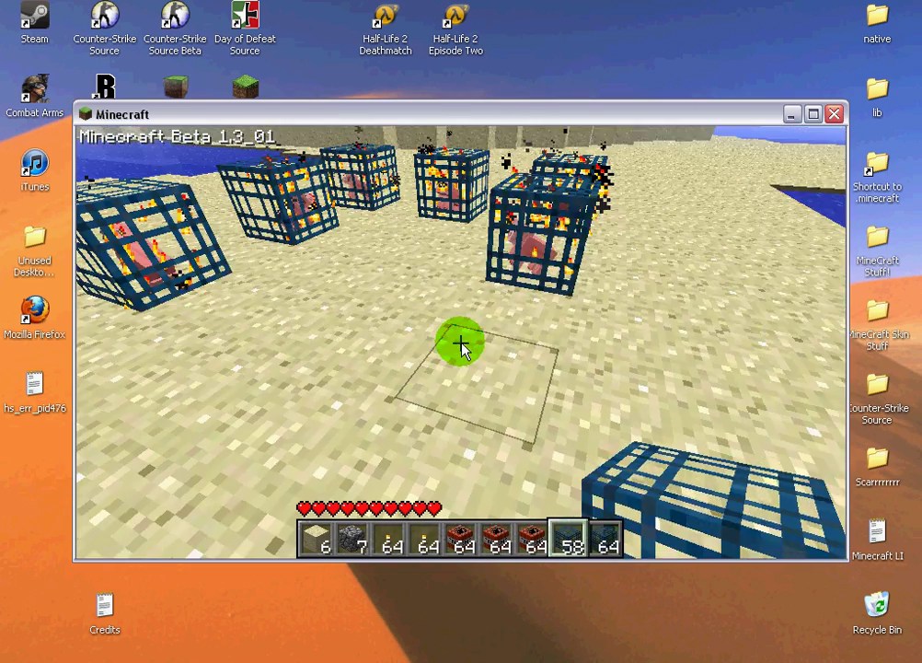
right_click(460, 344)
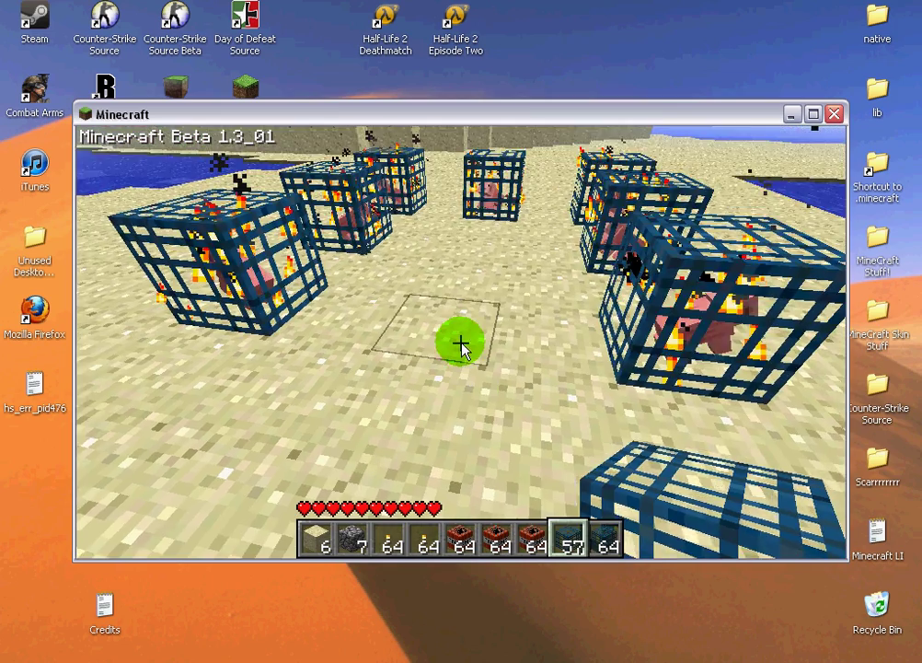
right_click(460, 344)
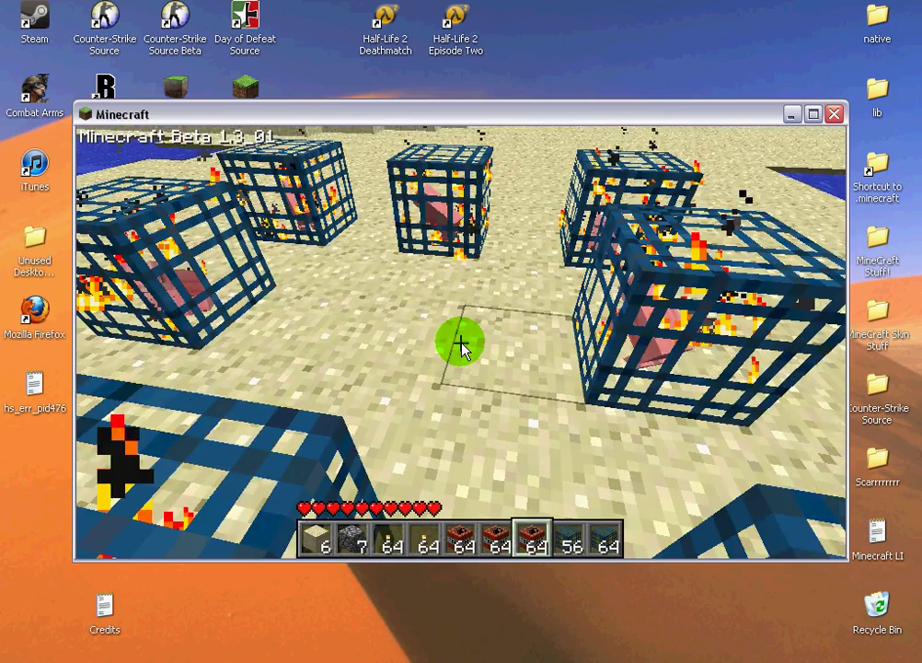
key("4")
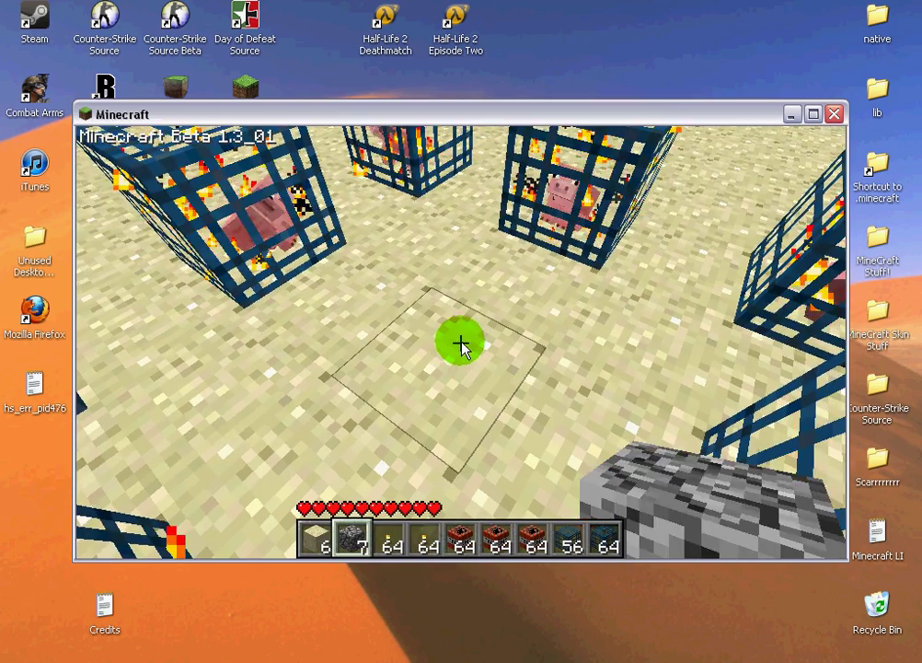
mouse_move(460, 344)
left_mouse_down()
mouse_move(412, 336)
mouse_move(463, 350)
mouse_move(457, 343)
mouse_move(459, 354)
mouse_move(483, 345)
mouse_move(463, 353)
mouse_move(458, 346)
mouse_move(469, 345)
mouse_move(418, 338)
mouse_move(462, 348)
left_mouse_up()
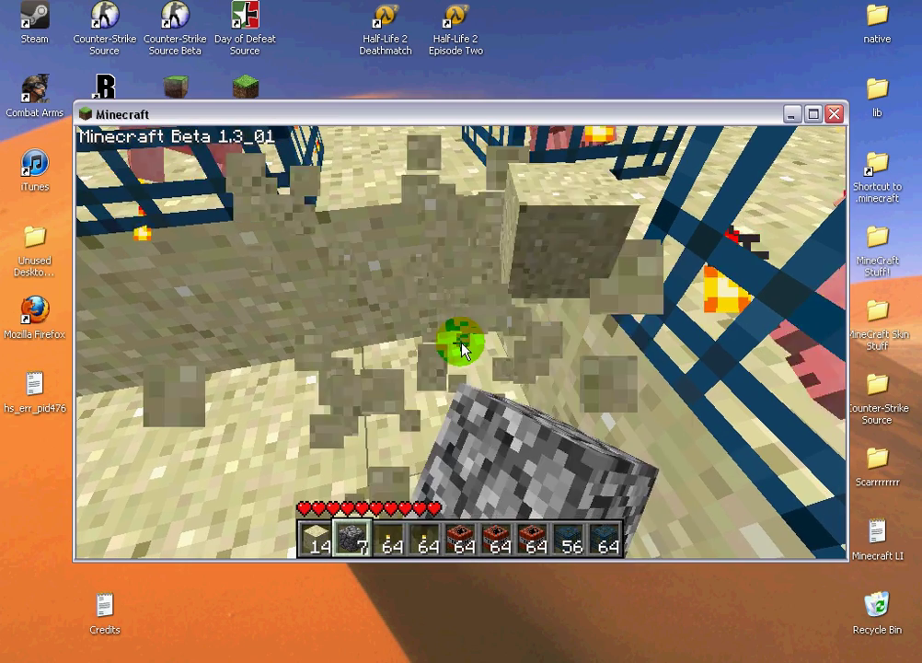
Line the sand pit walls with six TNT blocks.
key("5")
right_click(461, 346)
right_click(461, 346)
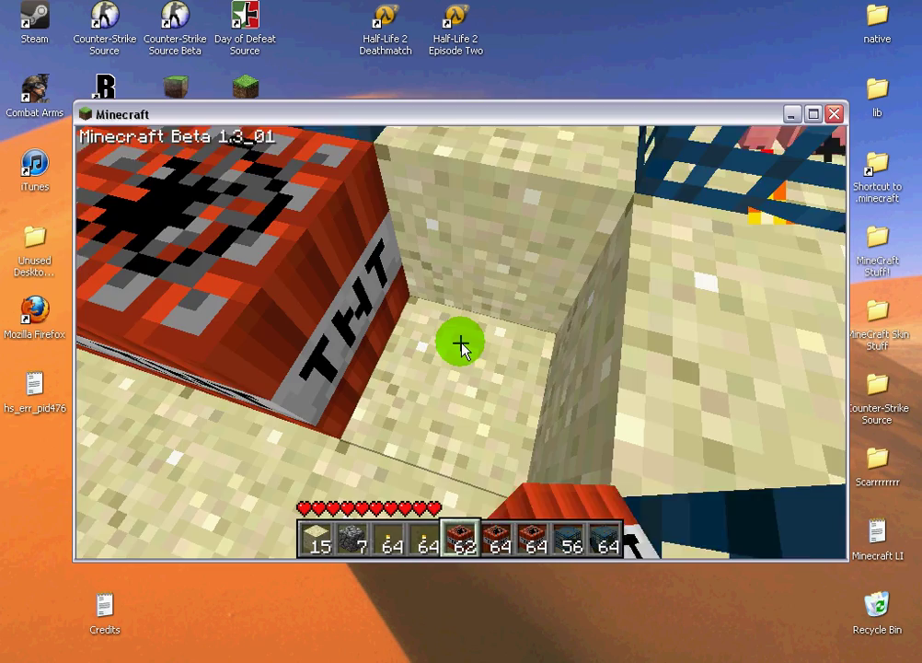
right_click(461, 346)
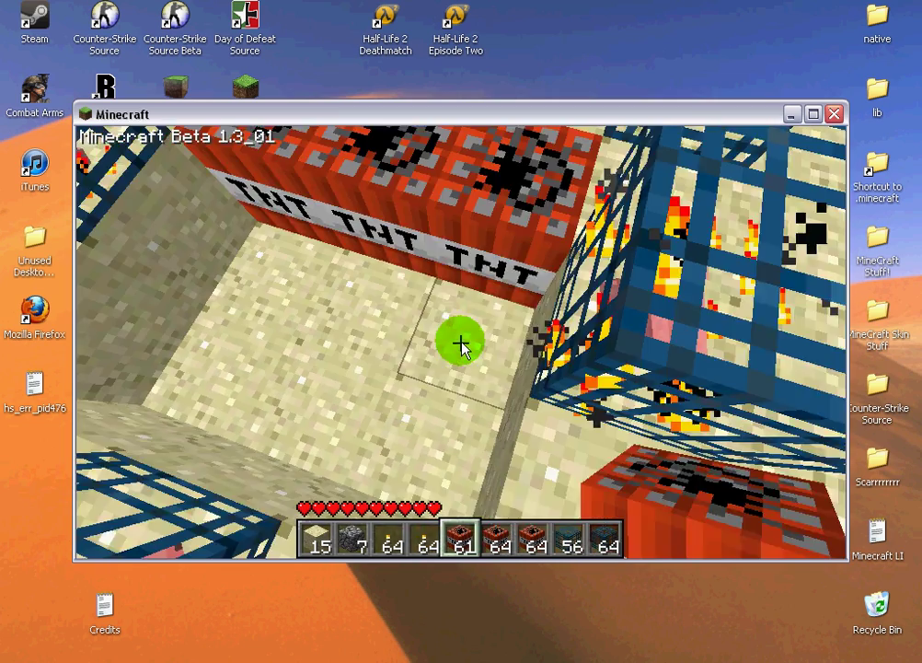
right_click(461, 346)
right_click(461, 346)
right_click(460, 346)
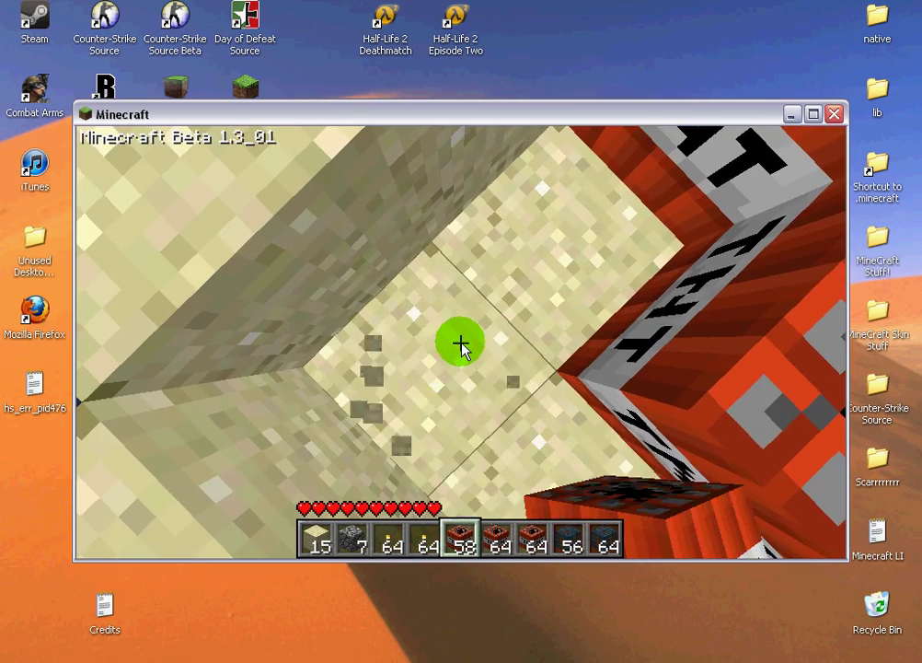
Mine sand down to dig a deeper shaft below the pit.
left_click(461, 346)
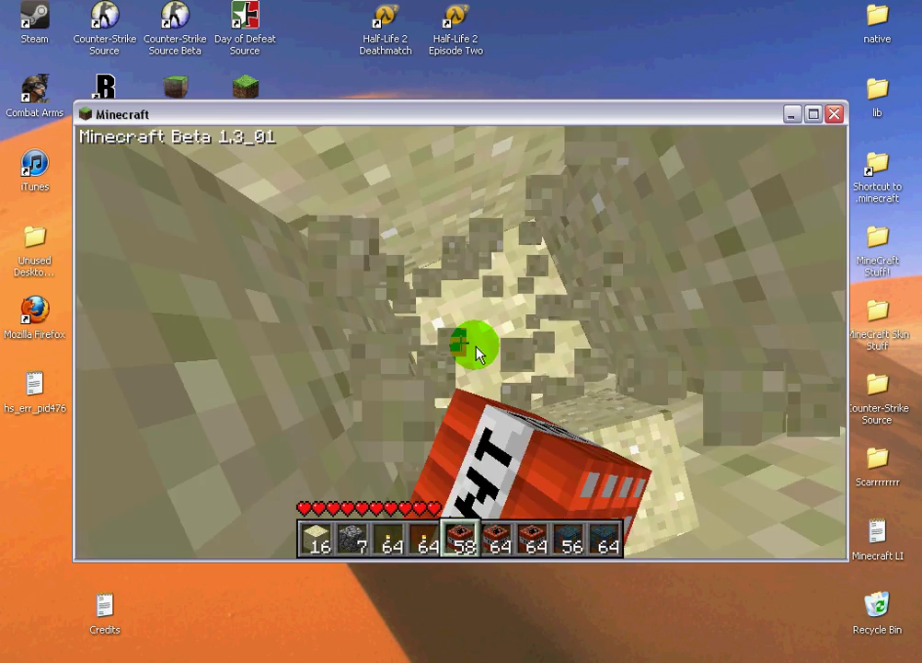
left_click(461, 346)
left_click(461, 346)
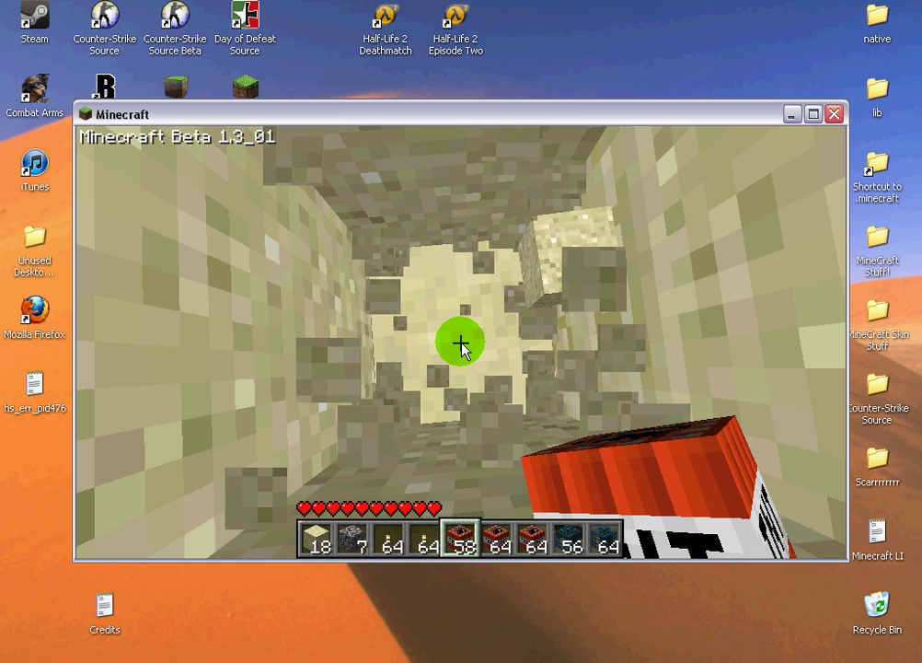
left_click(461, 346)
left_click(463, 348)
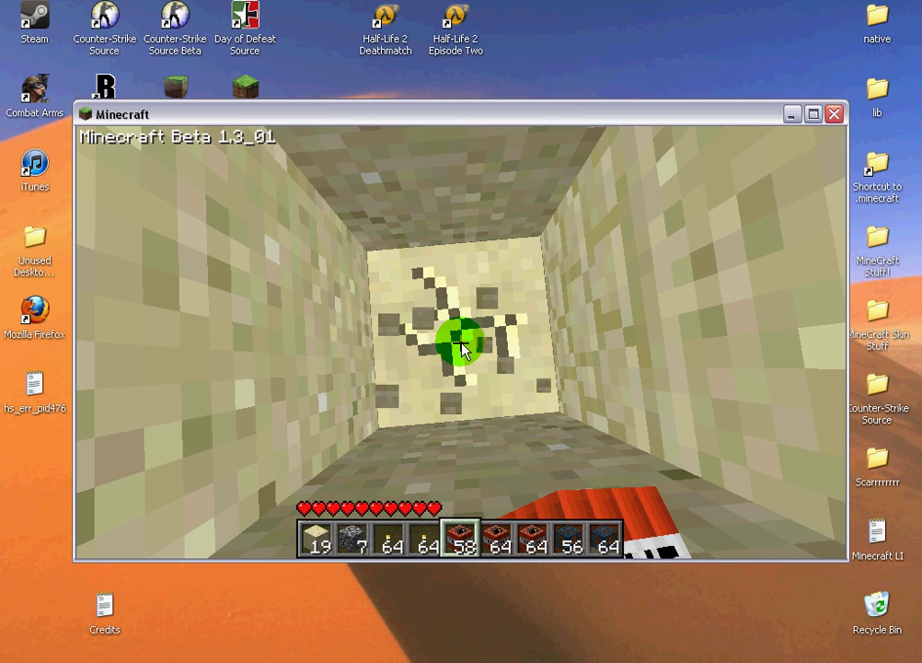
left_click(465, 346)
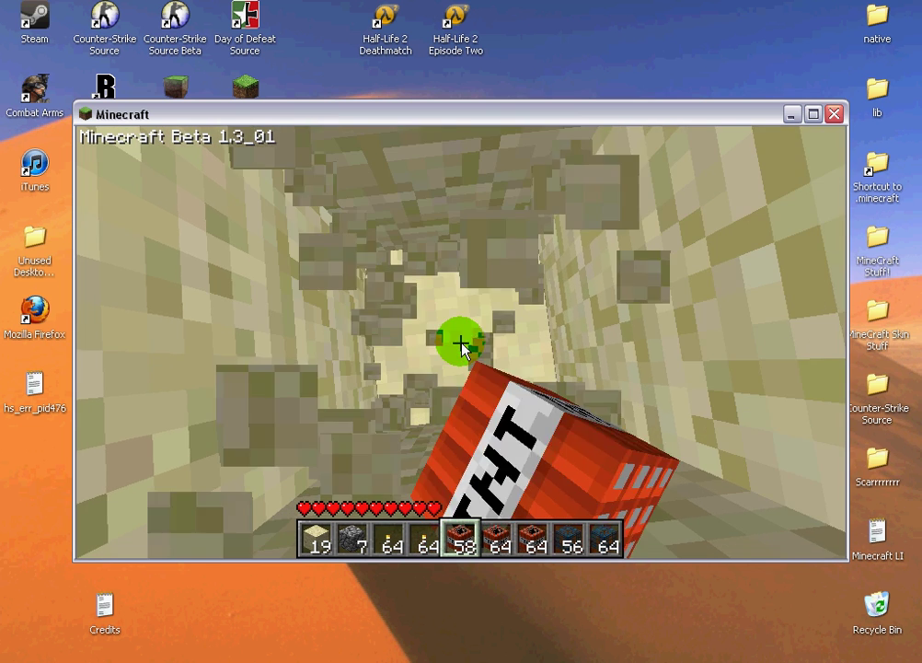
Fill the shaft floor with seven more TNT blocks, leaving 50 TNT.
right_click(461, 346)
right_click(461, 346)
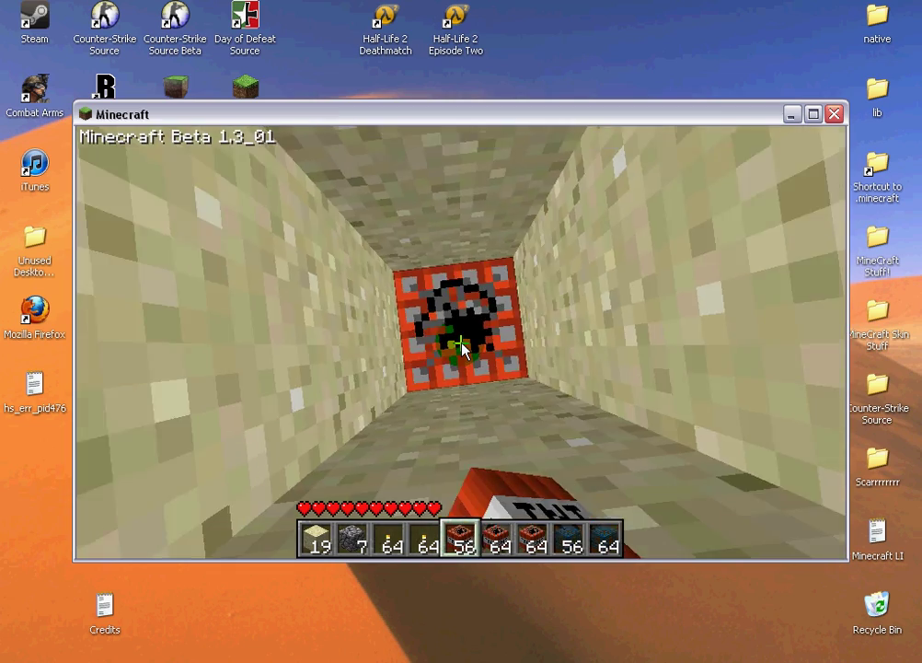
right_click(461, 346)
right_click(461, 346)
right_click(461, 345)
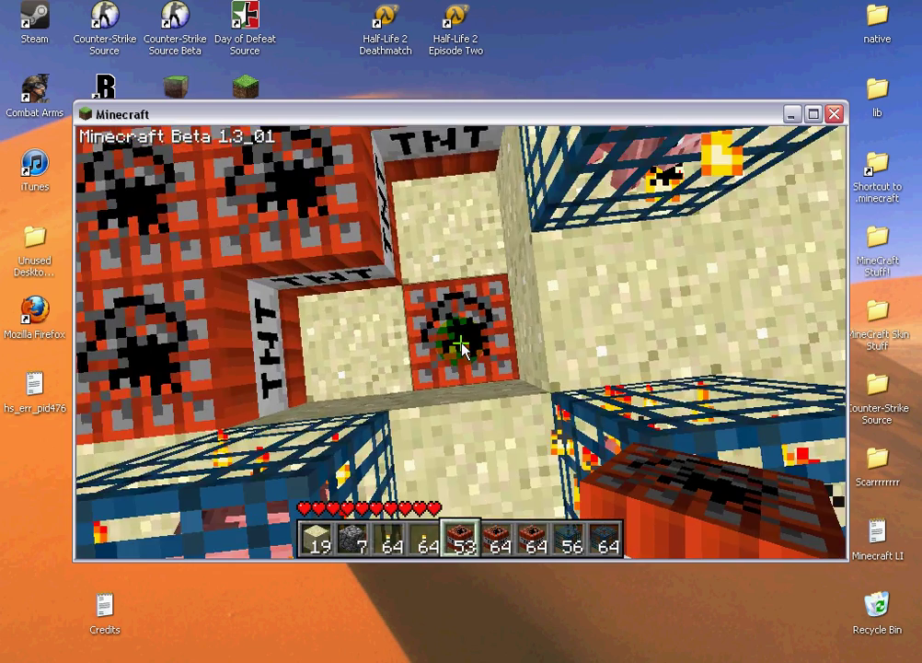
right_click(461, 346)
right_click(461, 346)
right_click(461, 346)
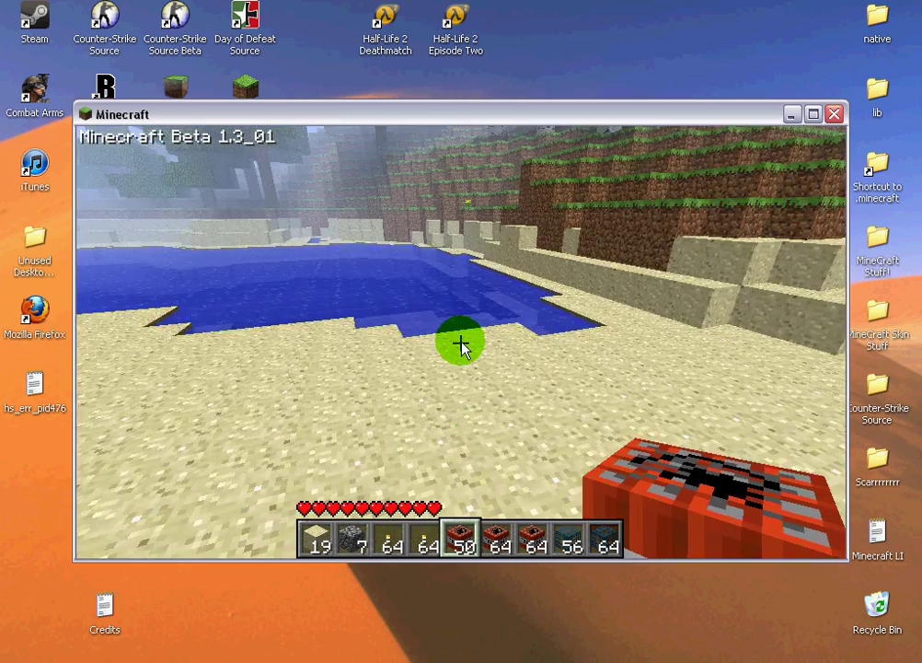
Walk out into the lake by the flooded TNT crater, then pause to the Game menu so the level saves.
key("w")
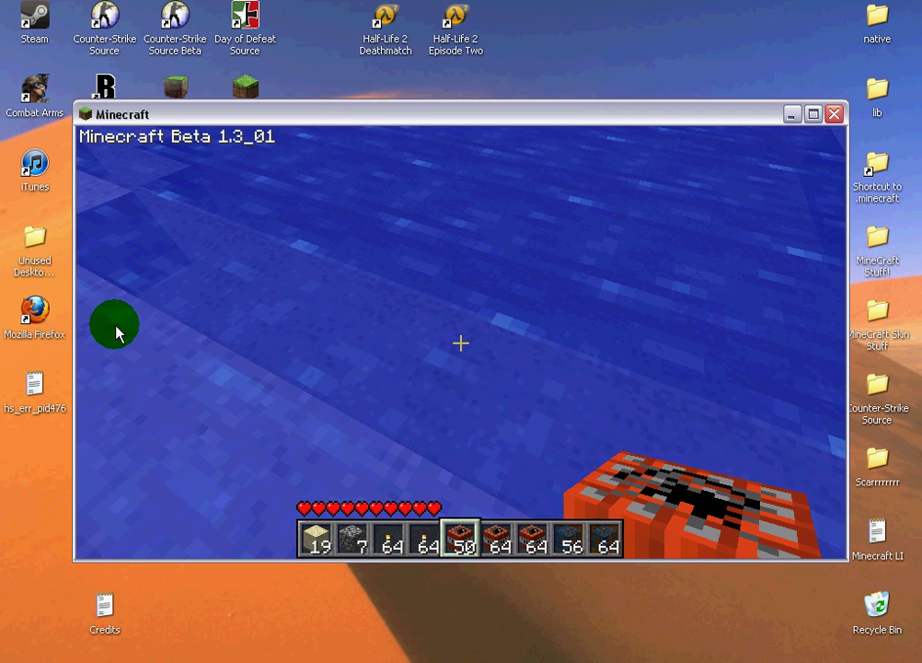
left_click(77, 272)
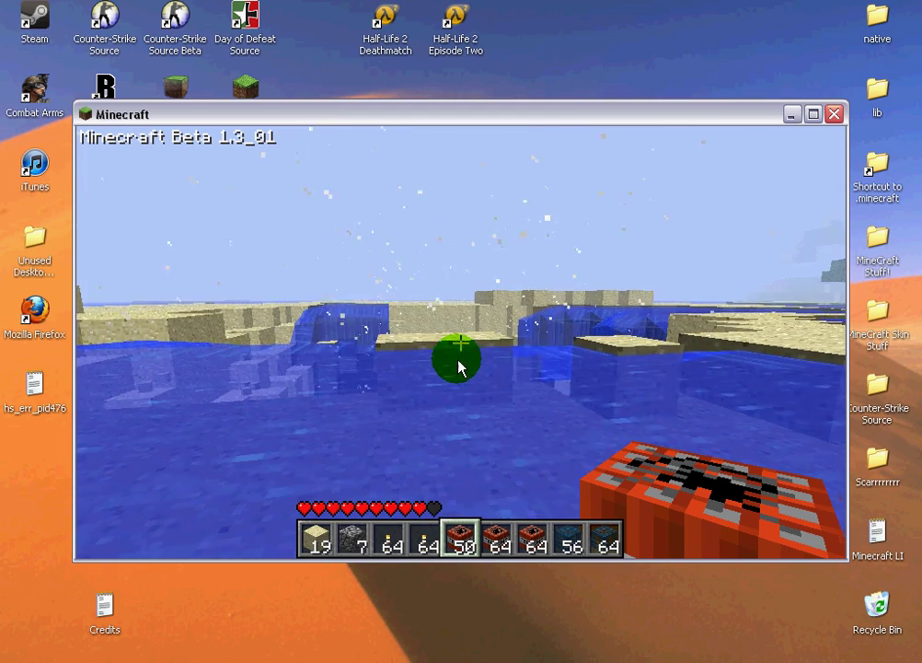
left_click(461, 346)
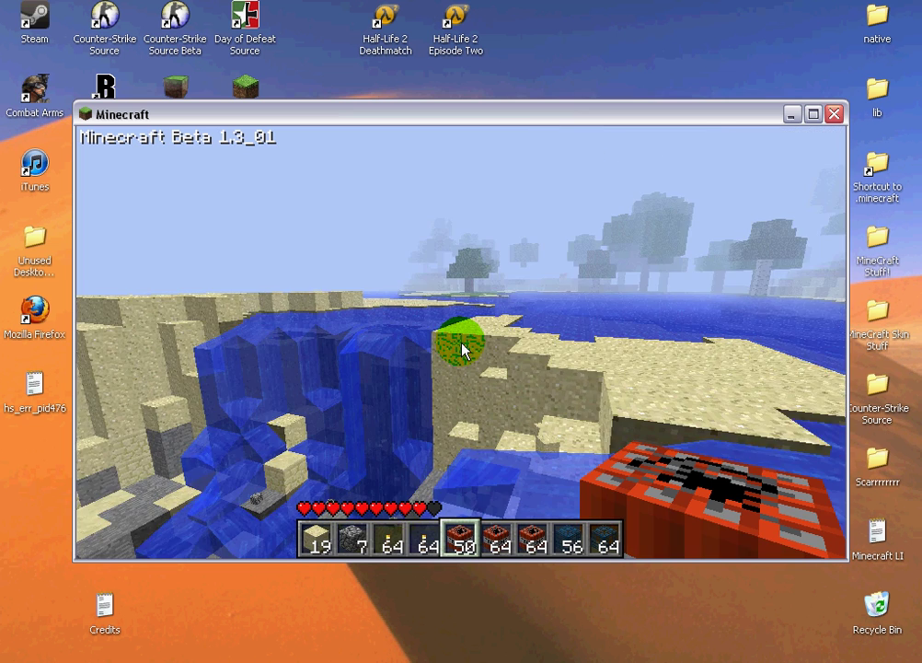
left_click(462, 348)
key("Escape")
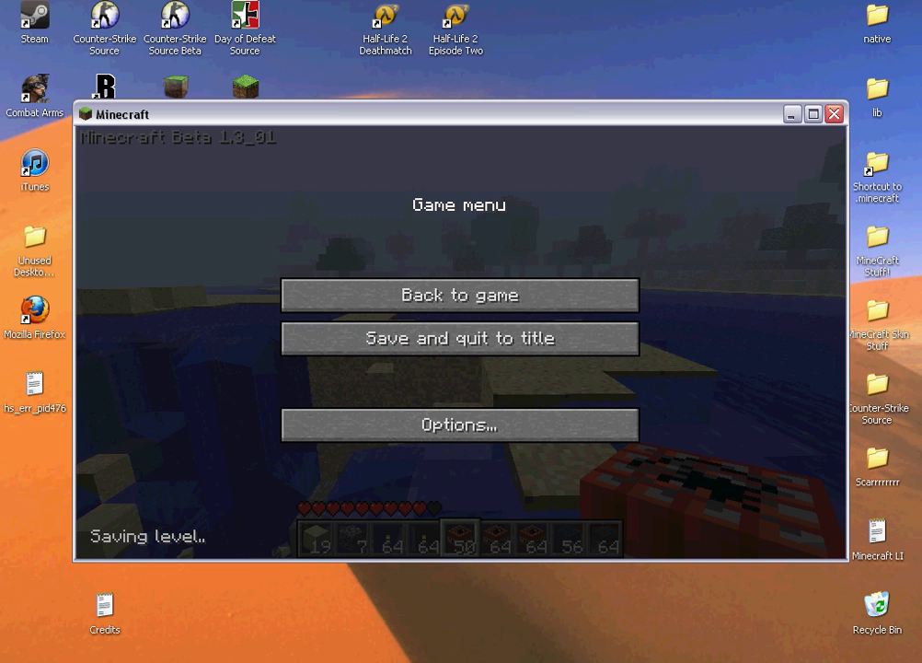